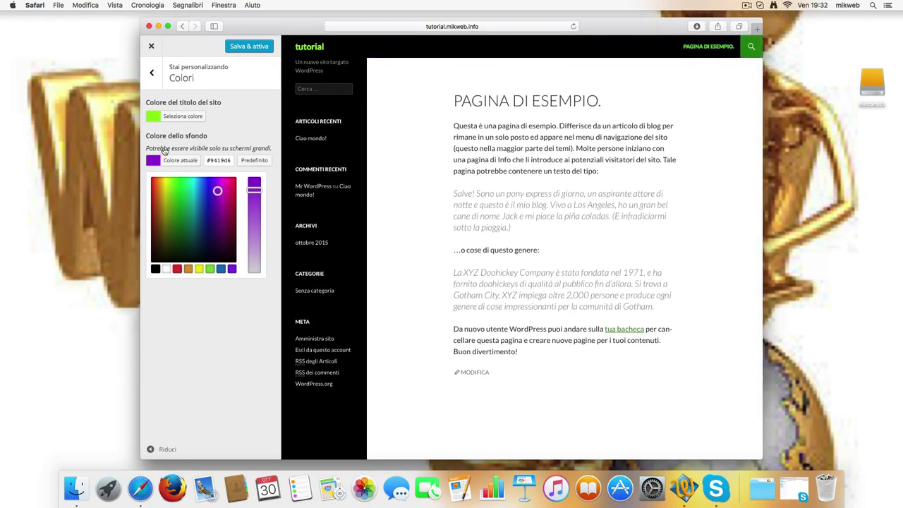
- Set images.jpg from the media library as the site's background image (Immagine di sfondo)
click(151, 74)
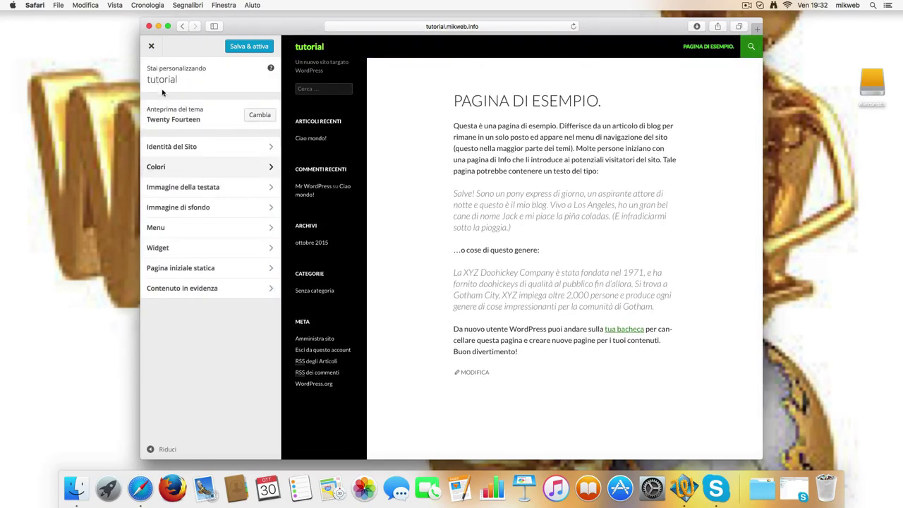
click(220, 210)
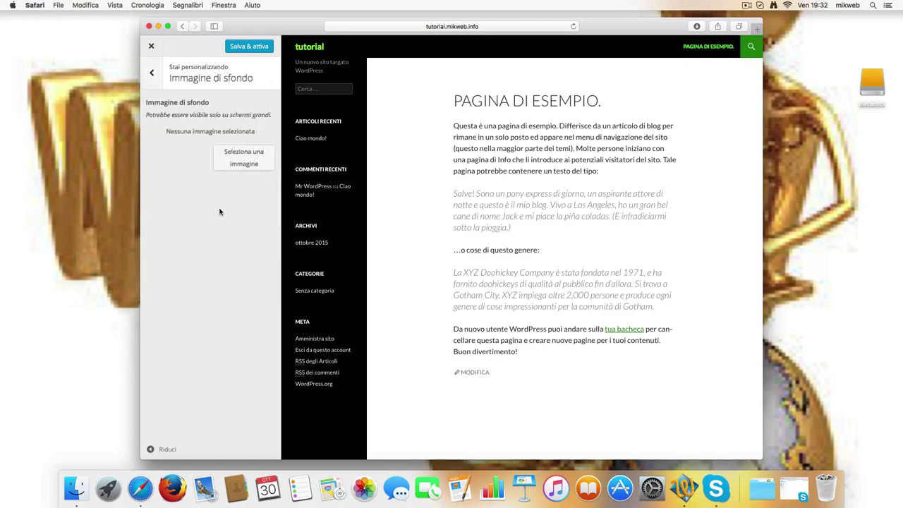
click(240, 162)
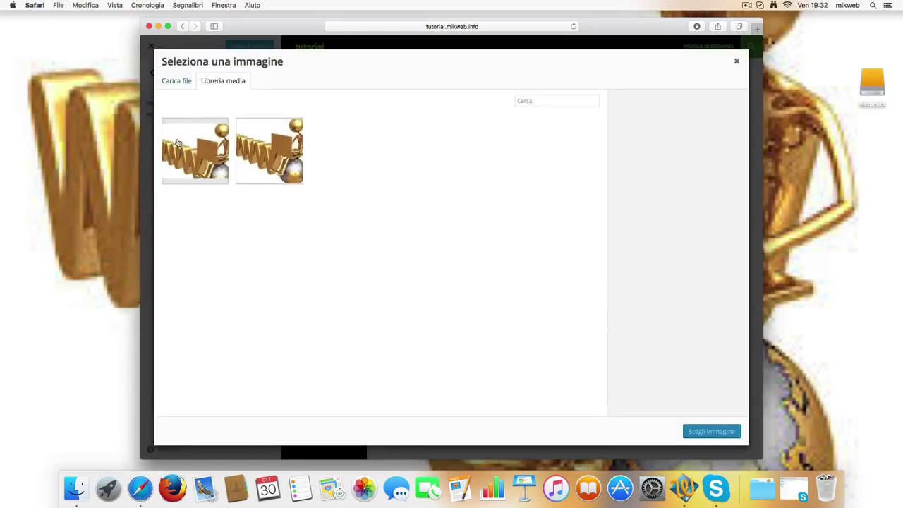
click(259, 149)
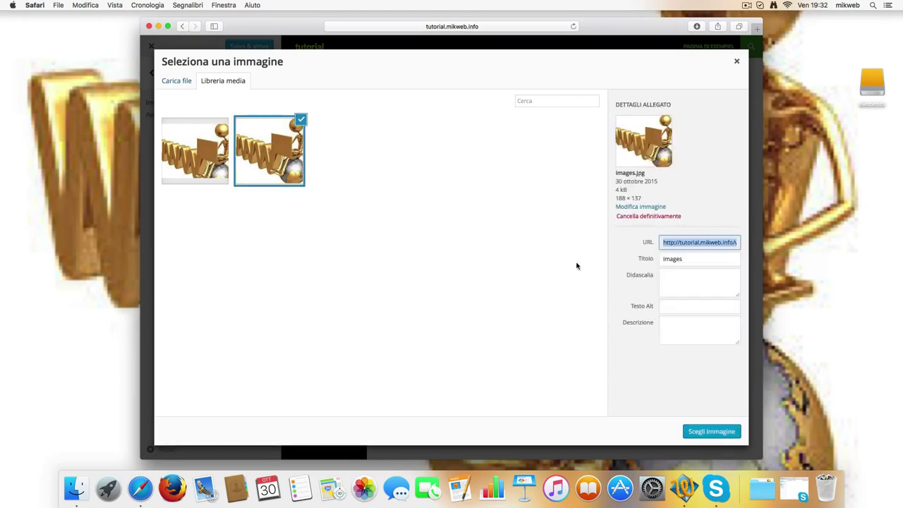
click(712, 435)
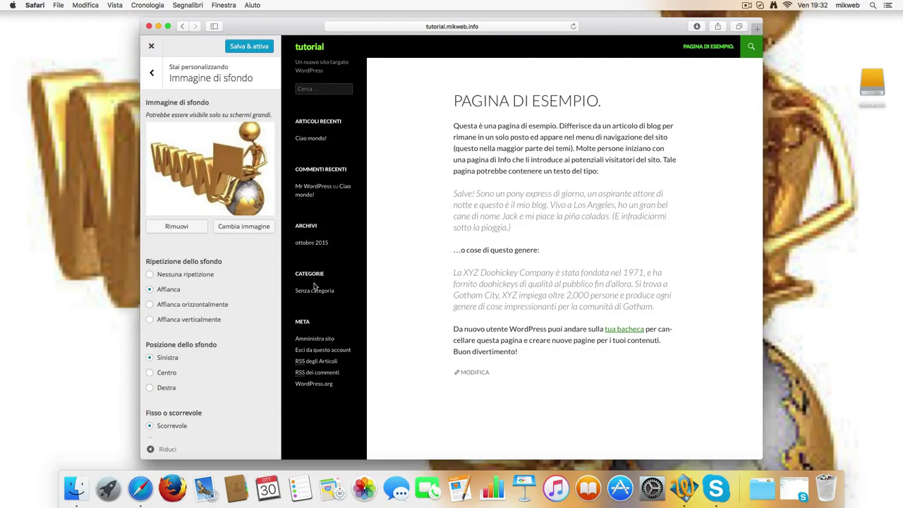
- Preview the Ciao mondo! post and set the background image to Nessuna ripetizione and Fisso
click(317, 144)
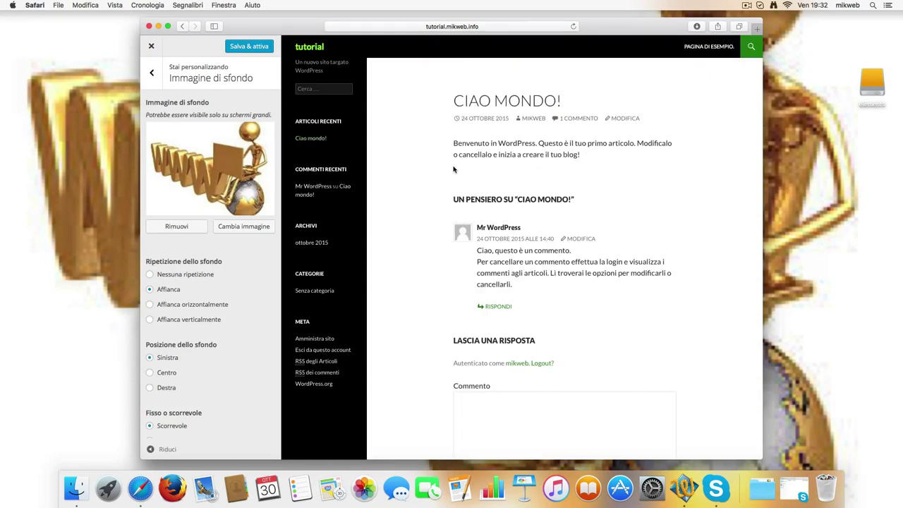
scroll(456, 170, down, 3)
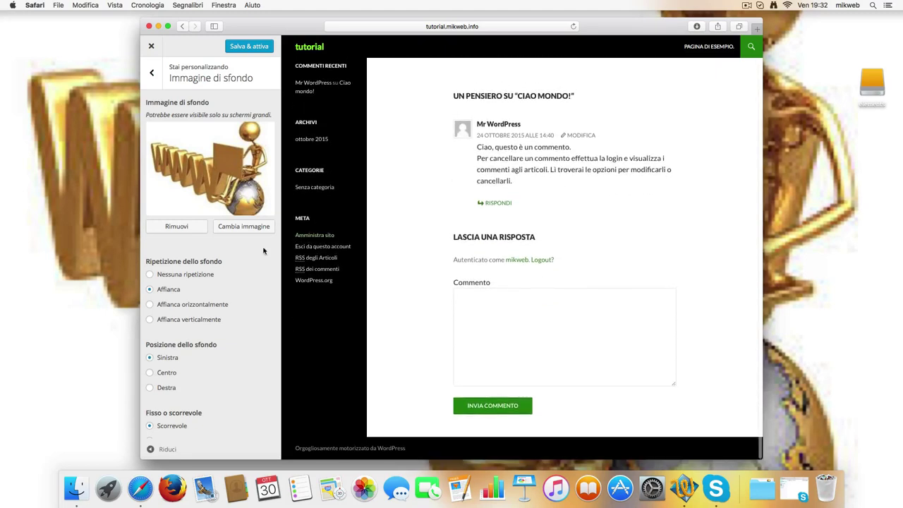
click(149, 275)
scroll(181, 320, down, 1)
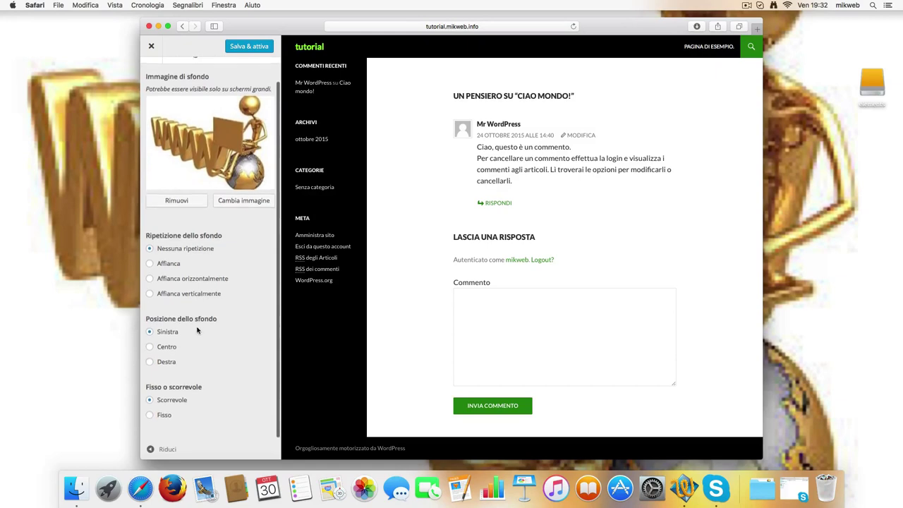
click(150, 415)
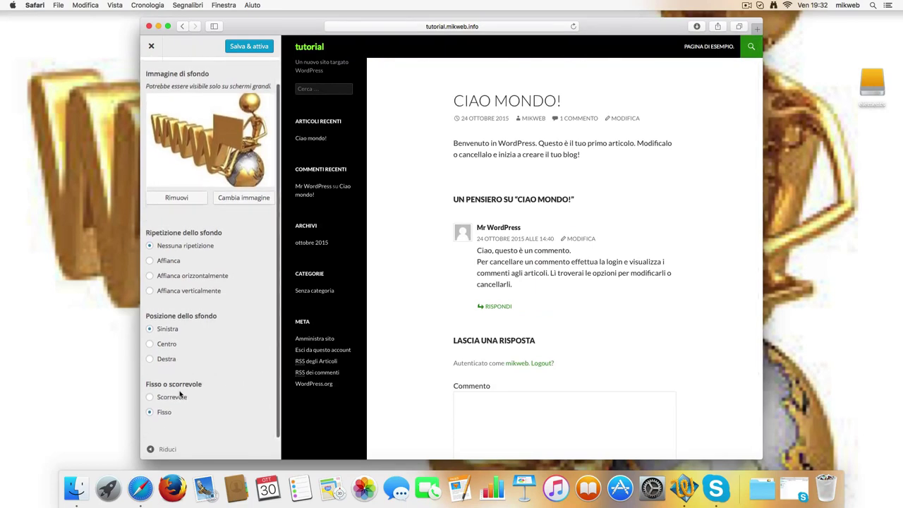
scroll(181, 195, up, 3)
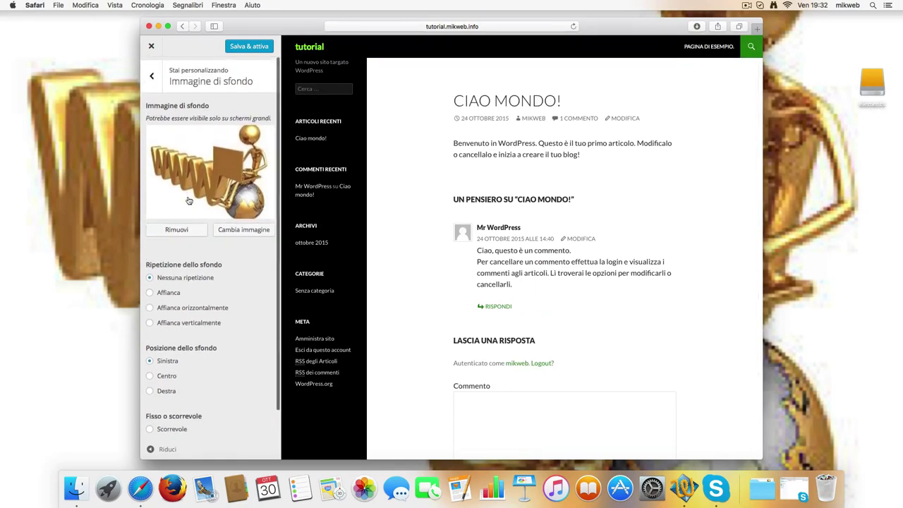
- Add images.jpg as the header image (Immagine della testata), cropped to a strip slightly below the image's upper edge
click(152, 73)
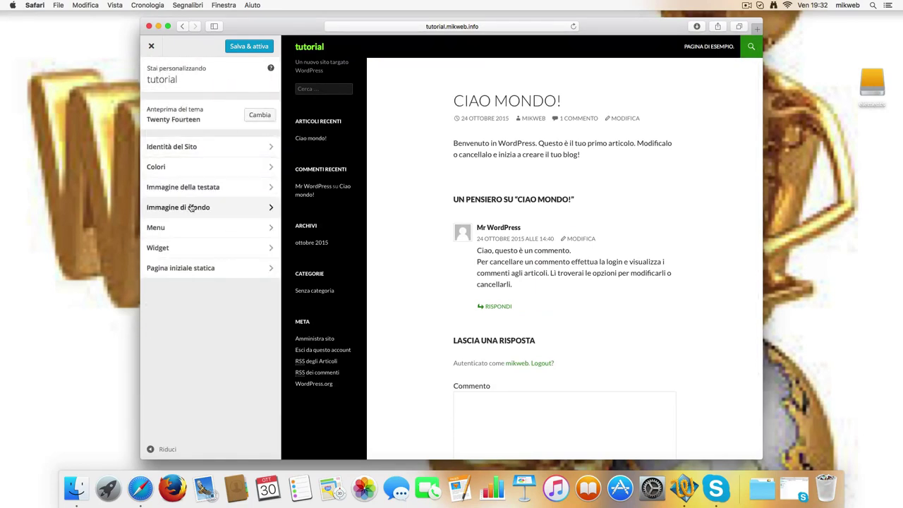
click(259, 189)
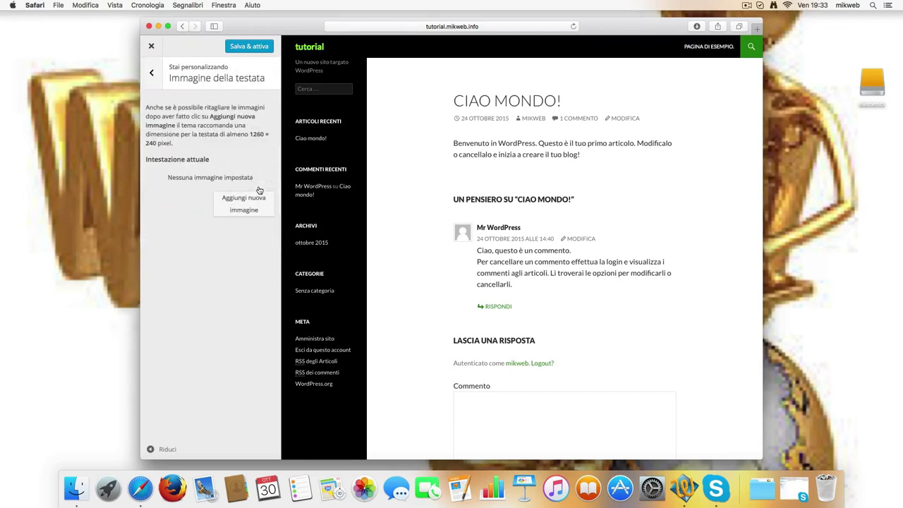
click(251, 207)
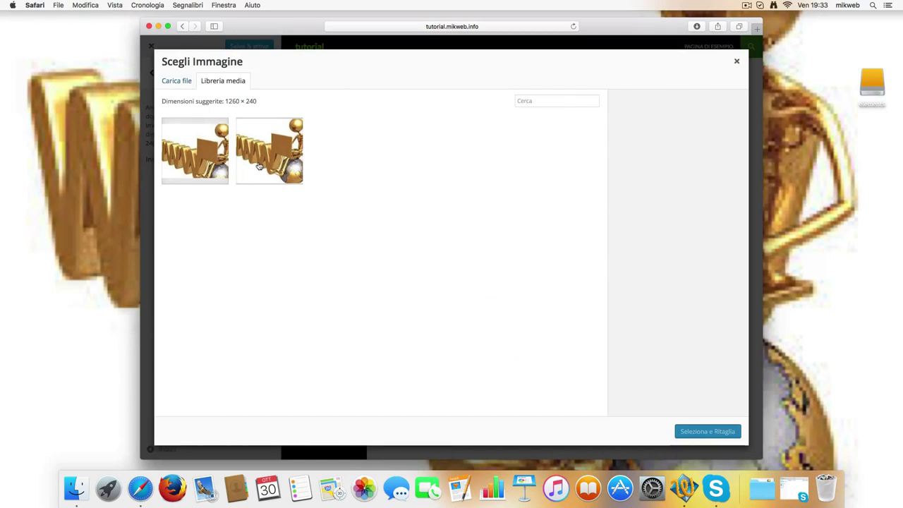
click(281, 177)
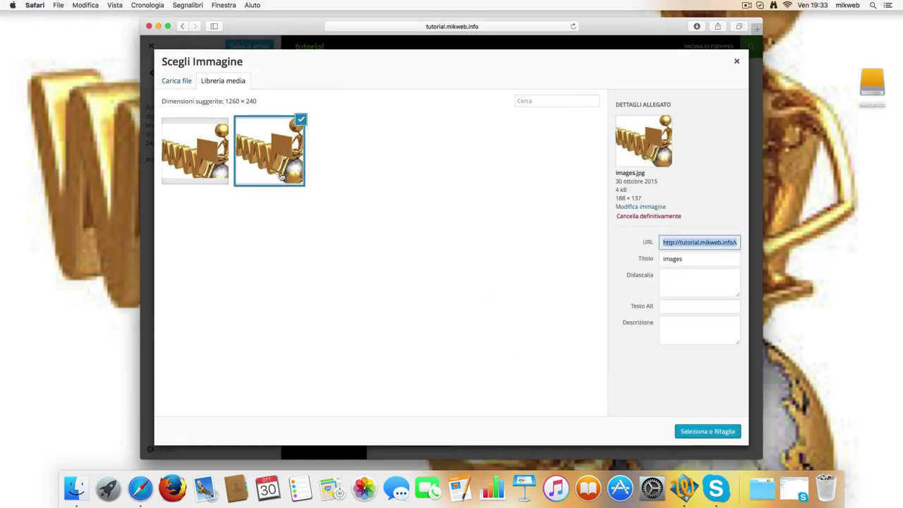
click(708, 432)
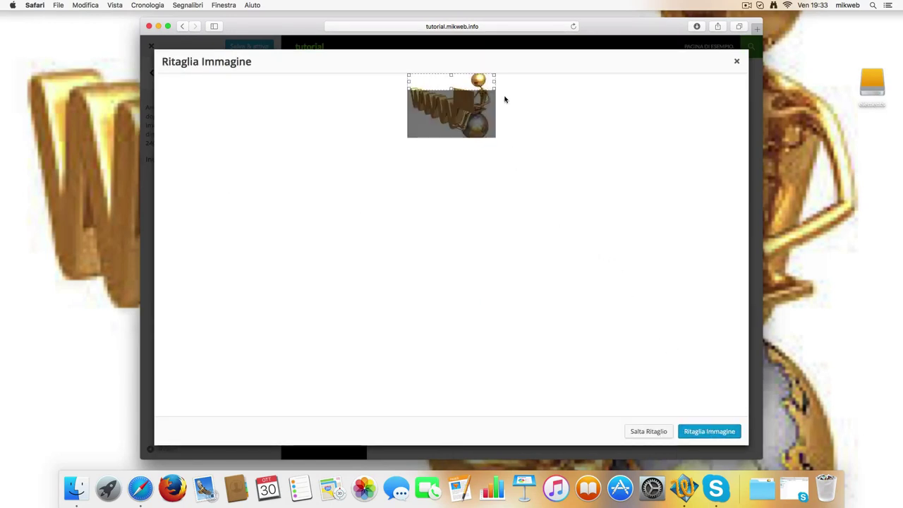
drag(451, 79, 447, 91)
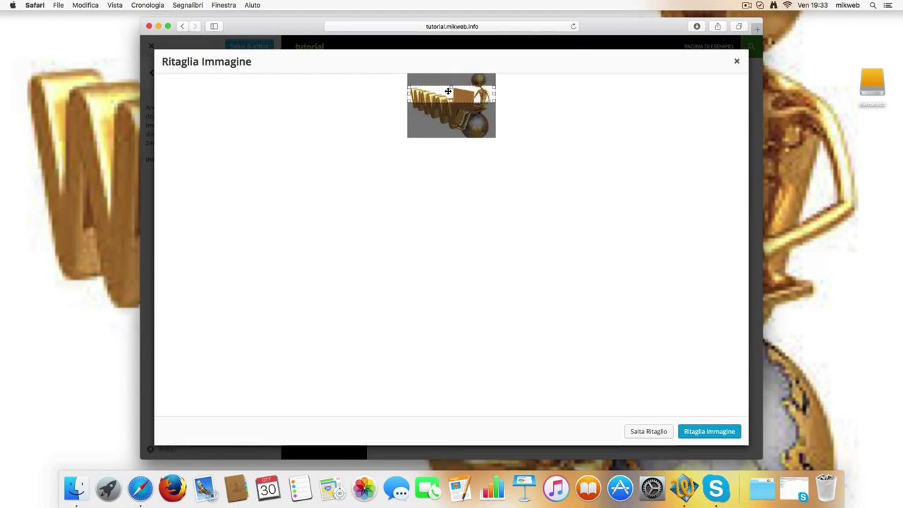
click(706, 433)
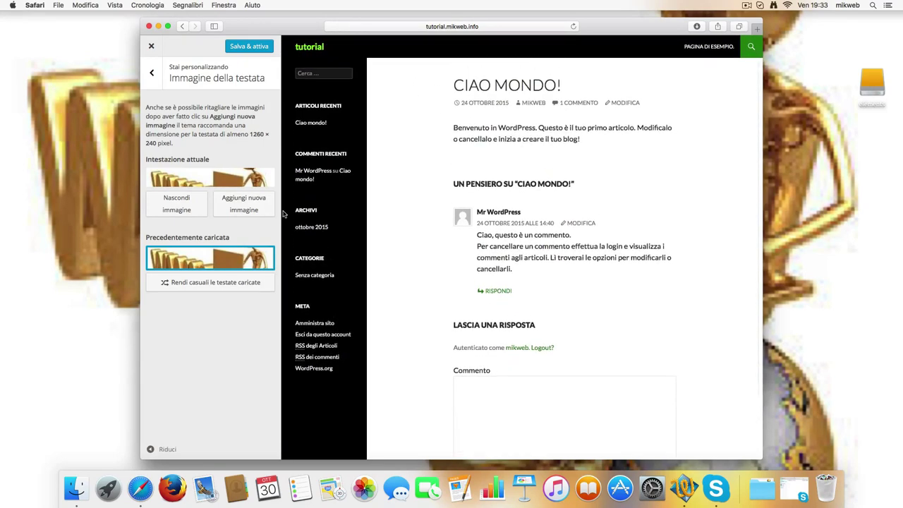
click(153, 75)
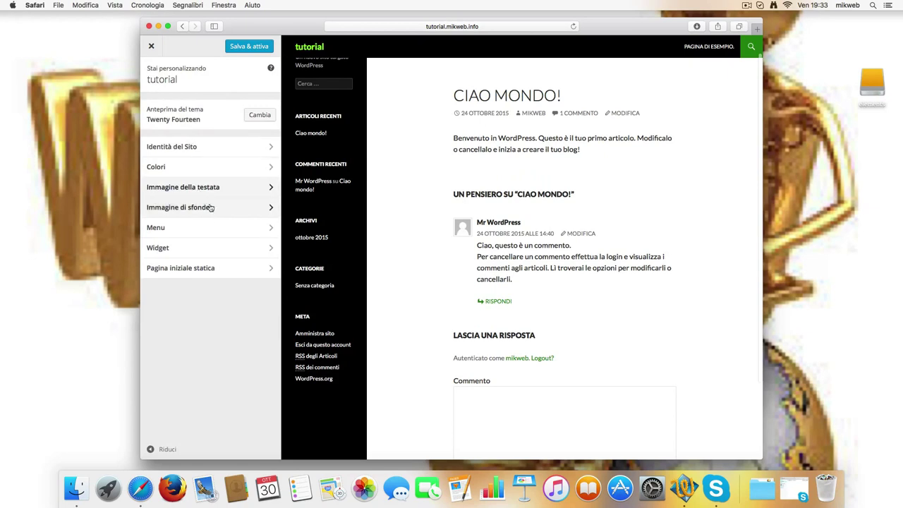
click(239, 228)
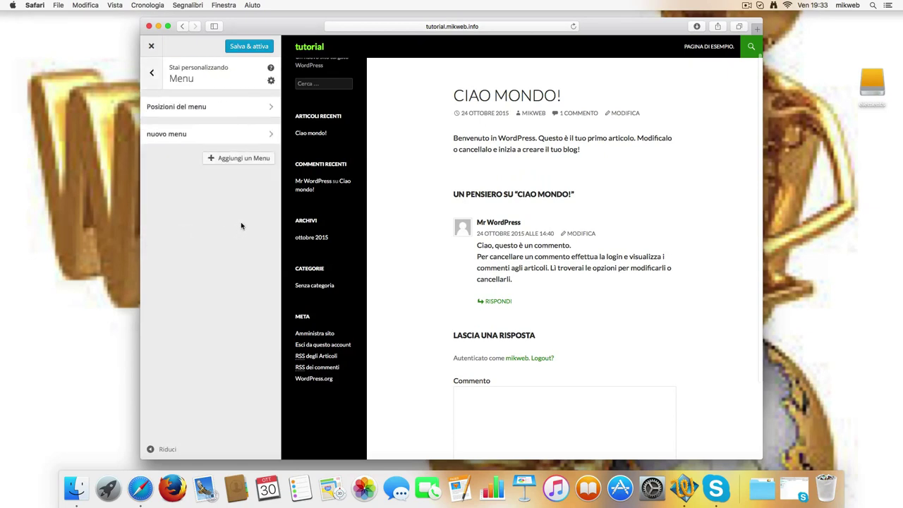
click(270, 136)
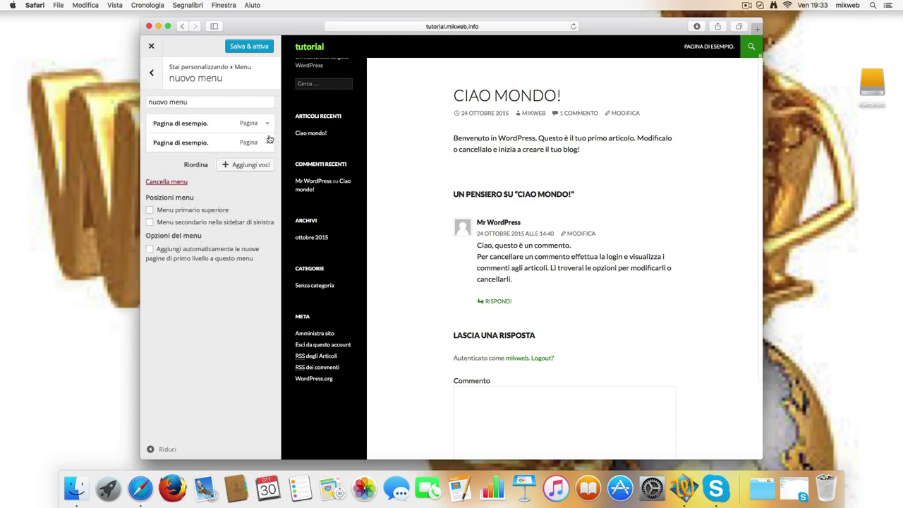
click(247, 168)
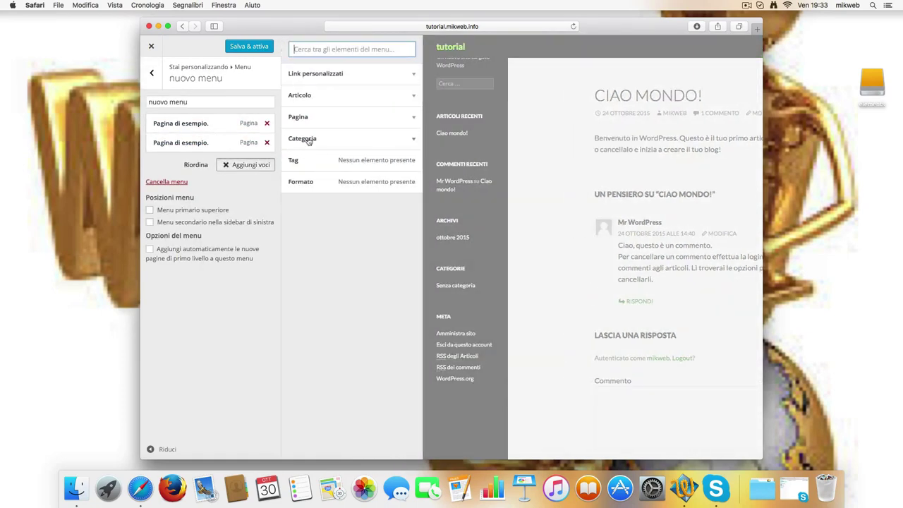
click(338, 75)
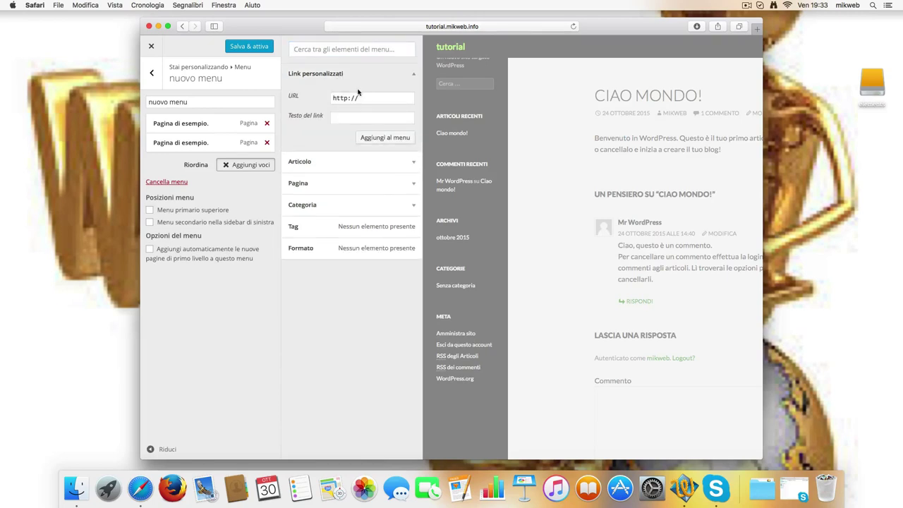
click(364, 98)
click(385, 139)
click(343, 116)
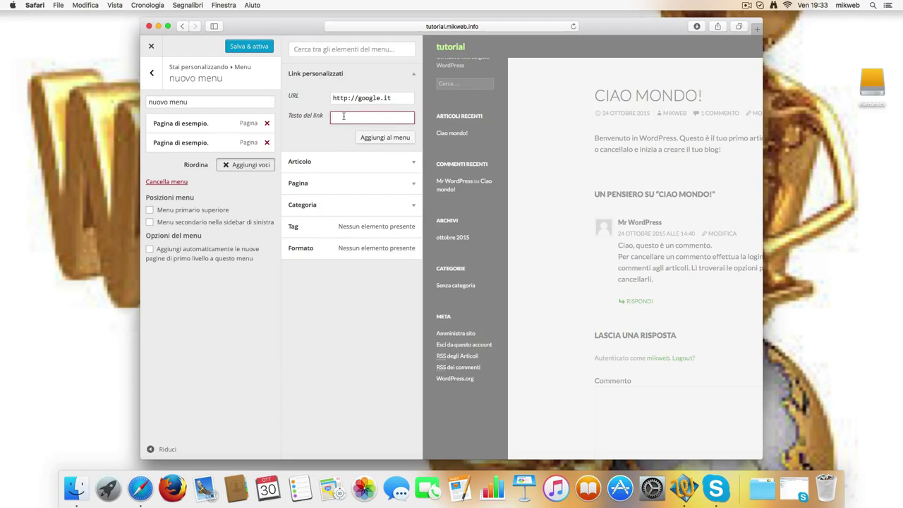
text(google)
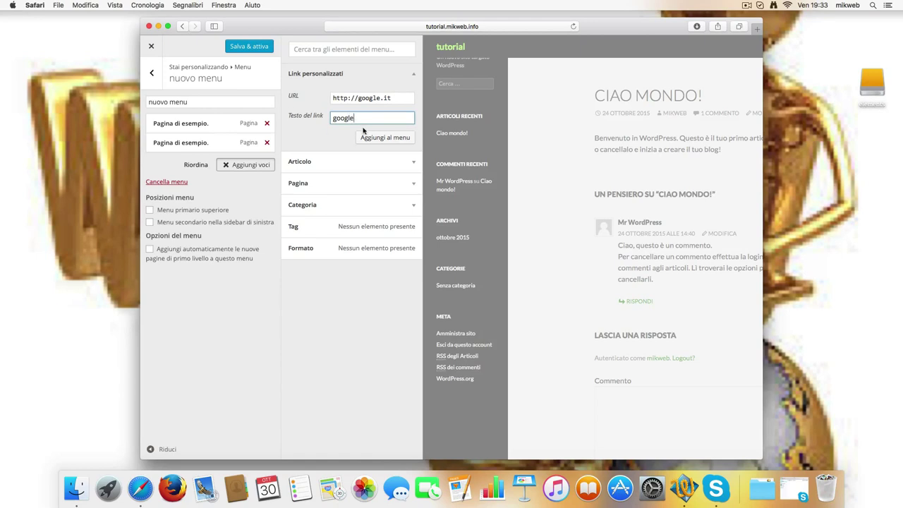
click(383, 137)
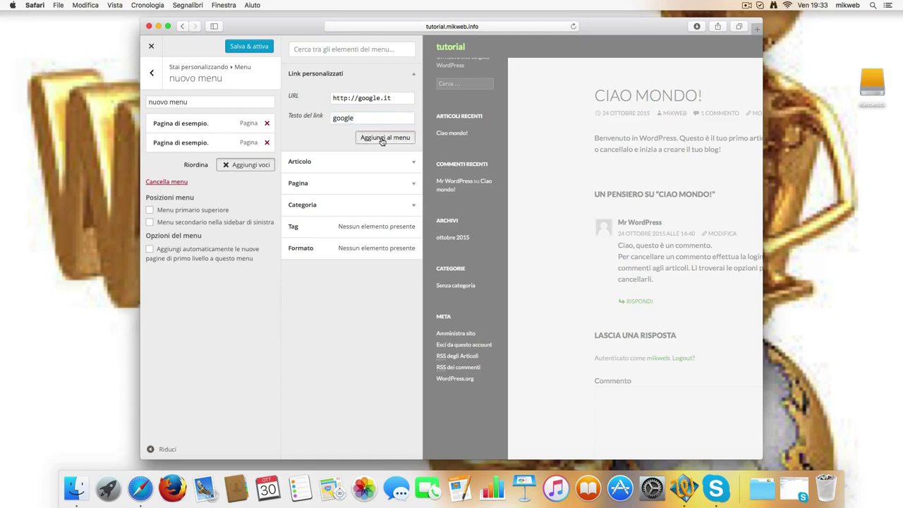
- Add the Ciao mondo! article to nuovo menu and view the available category items
click(349, 161)
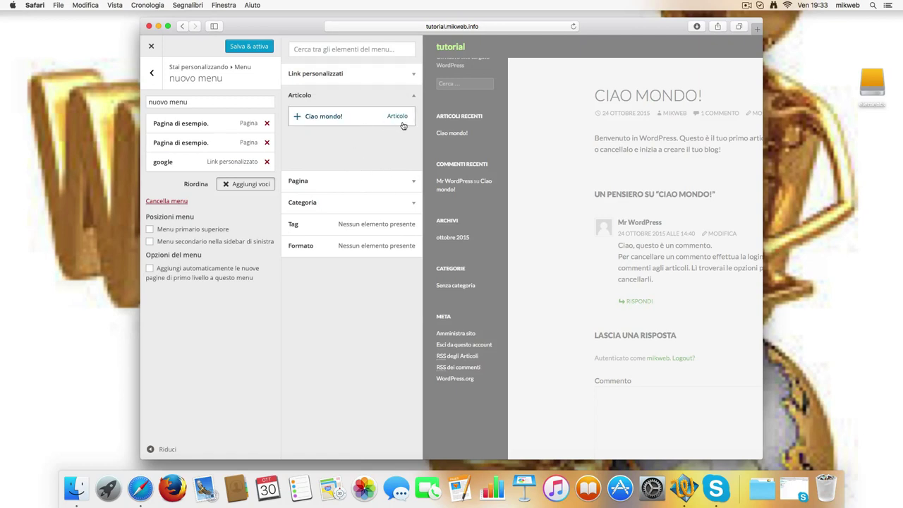
click(301, 117)
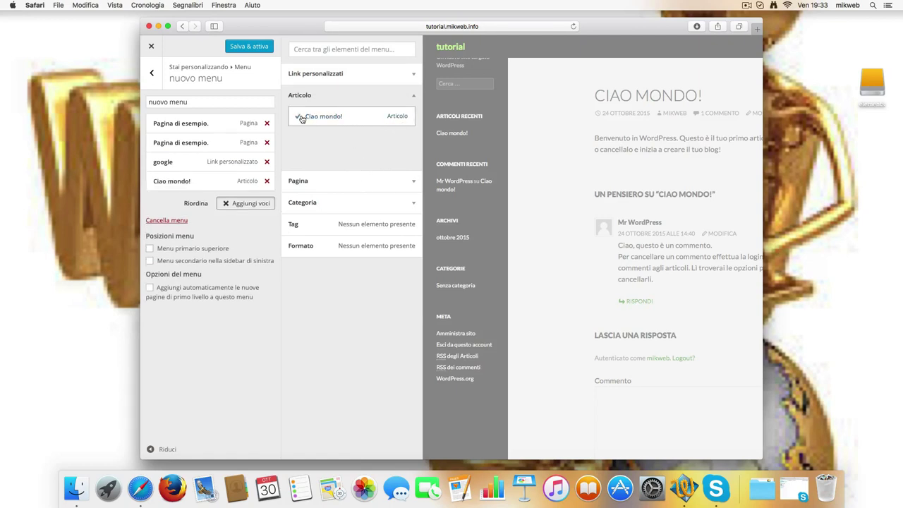
click(393, 205)
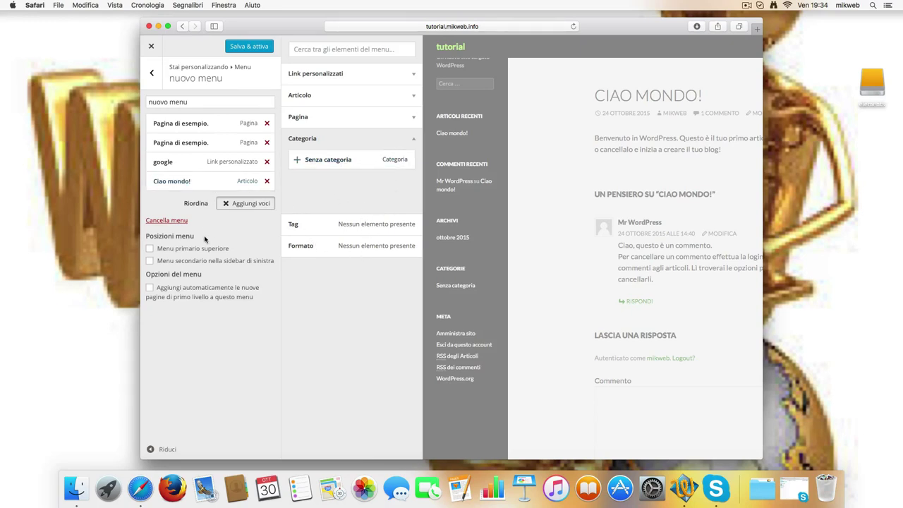
- Assign nuovo menu to the Menu primario superiore position, and save and activate the customized theme
click(149, 251)
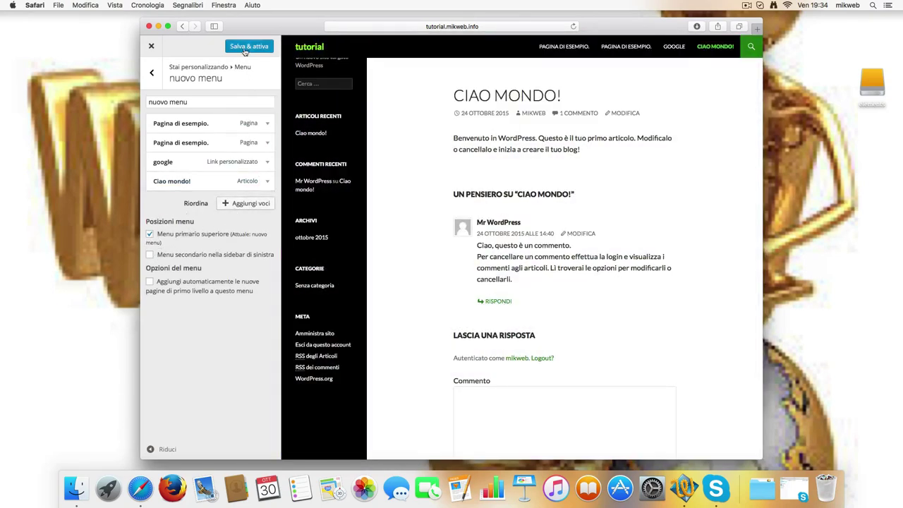
scroll(328, 134, up, 2)
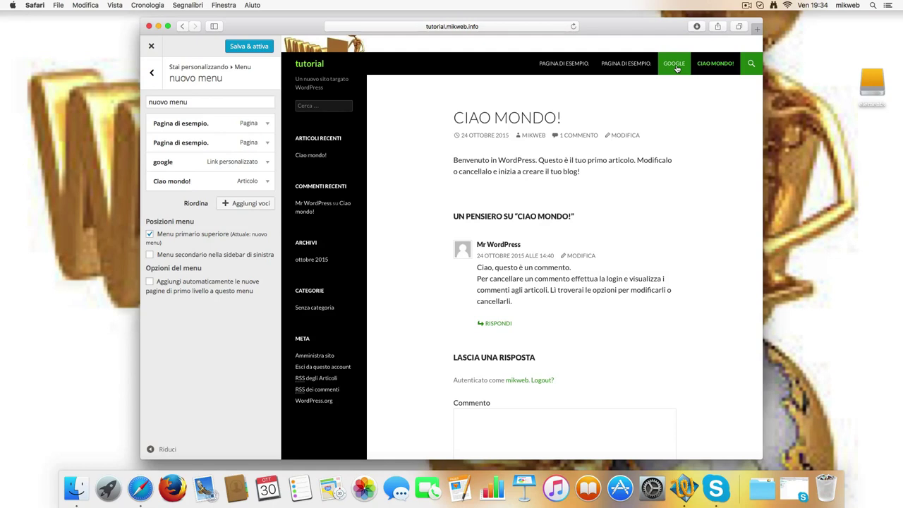
click(250, 46)
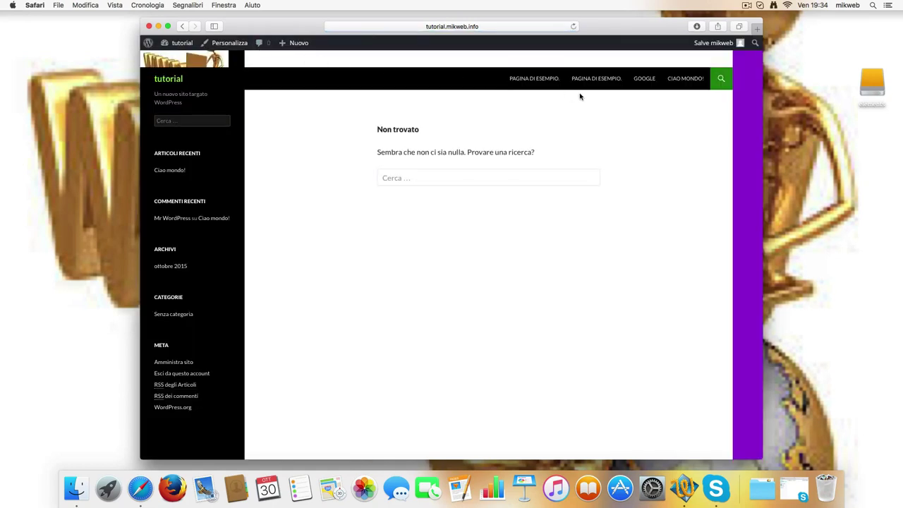
- Test the Google link in the published site's menu, and reopen the Menu section of the site customizer
click(645, 83)
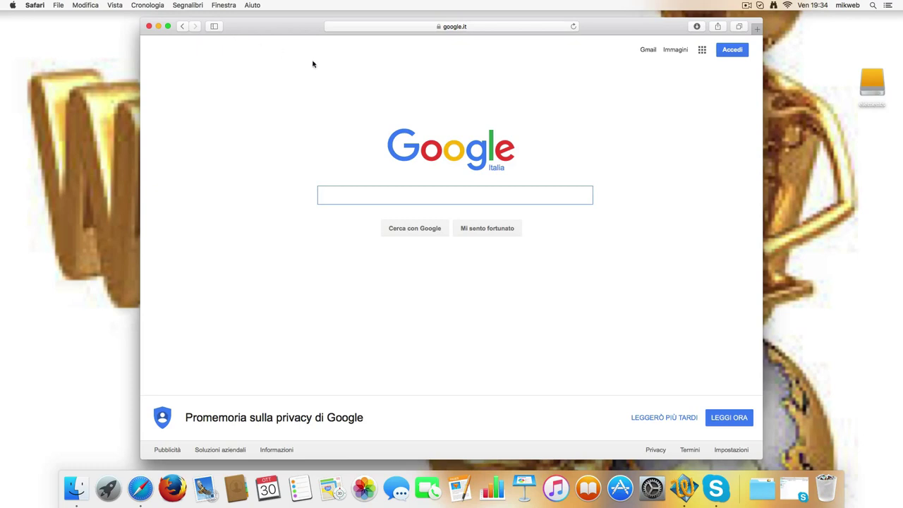
click(182, 26)
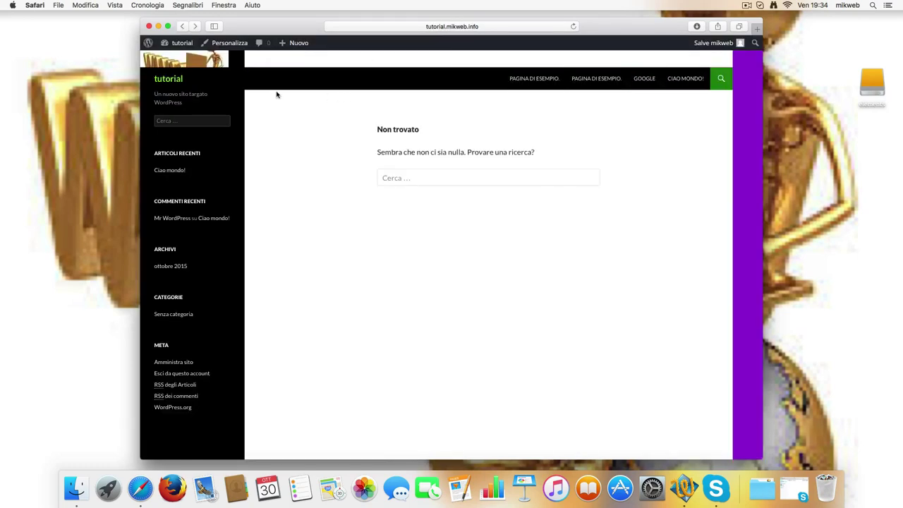
click(233, 43)
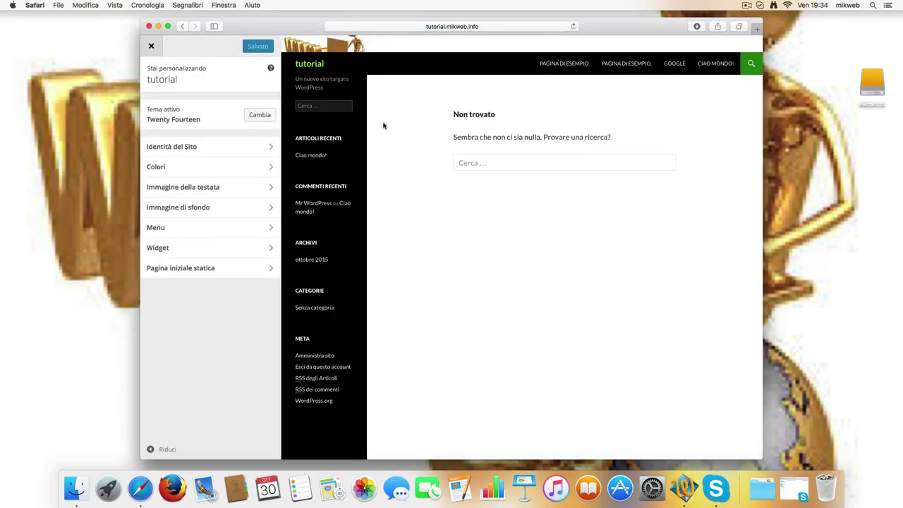
click(222, 230)
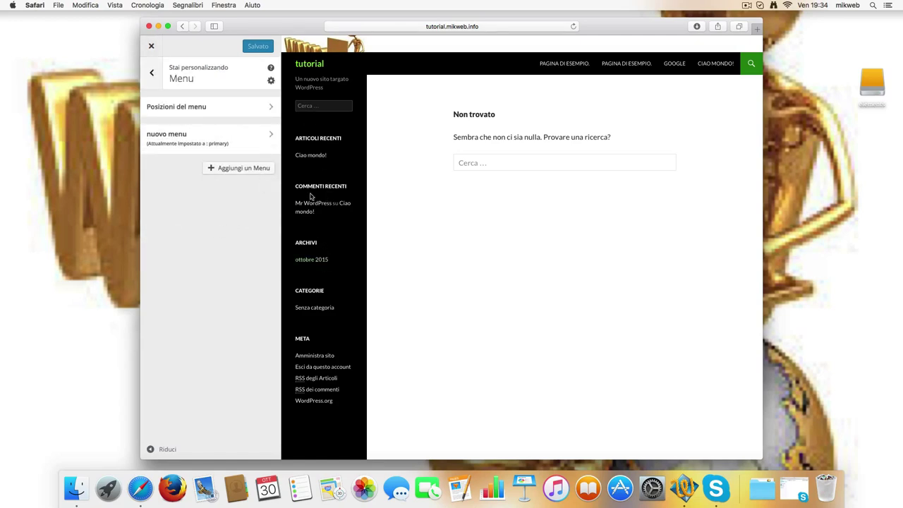
- Create an additional menu named menu2
click(243, 168)
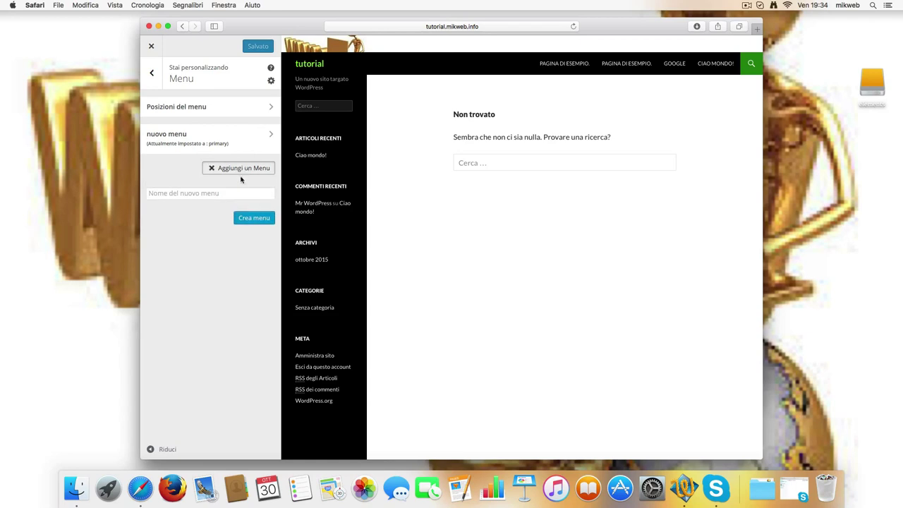
click(231, 194)
text(te)
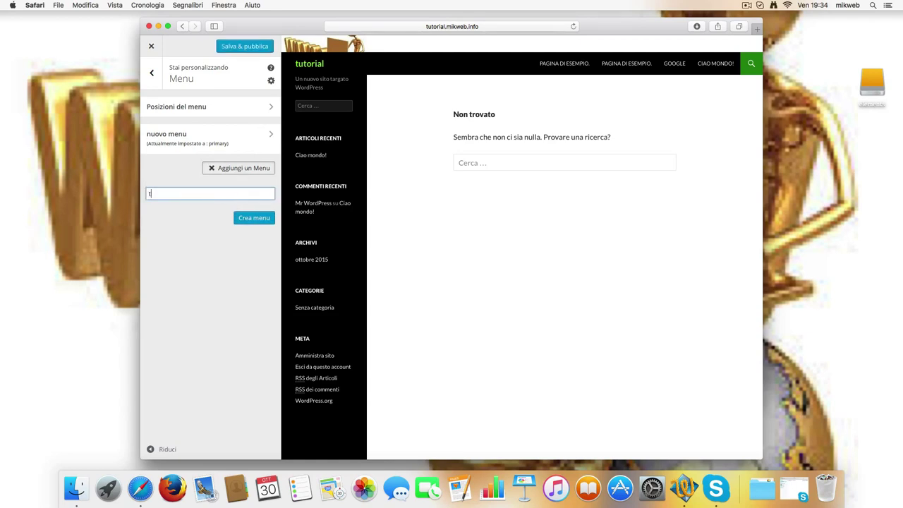
key(BackSpace)
key(BackSpace)
key(BackSpace)
text(n)
key(BackSpace)
text(menu2)
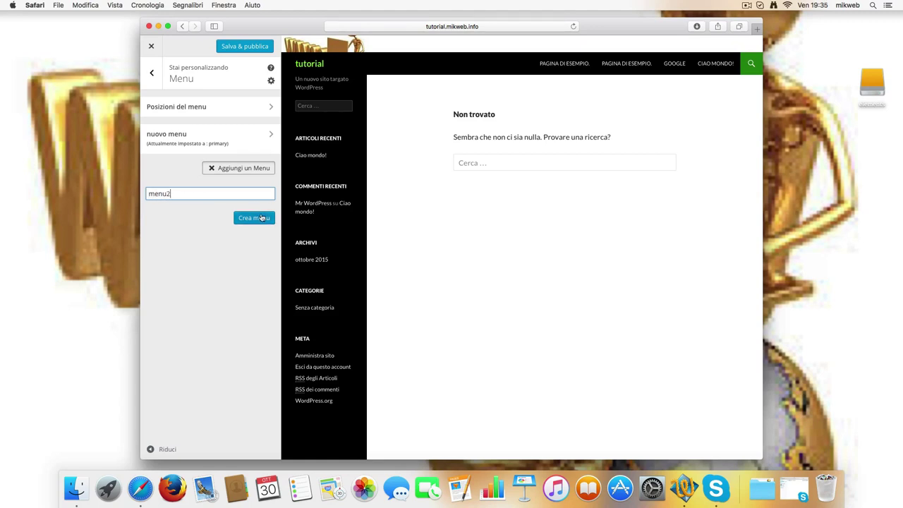
click(263, 218)
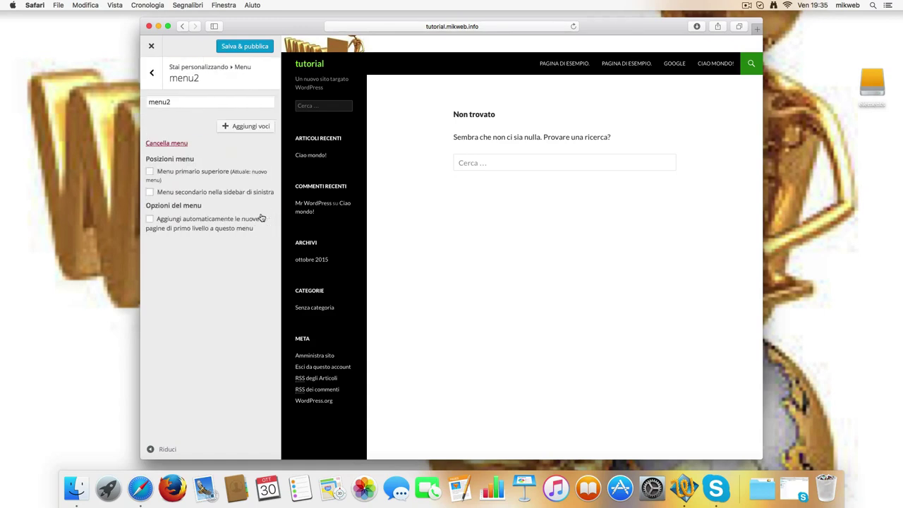
click(244, 127)
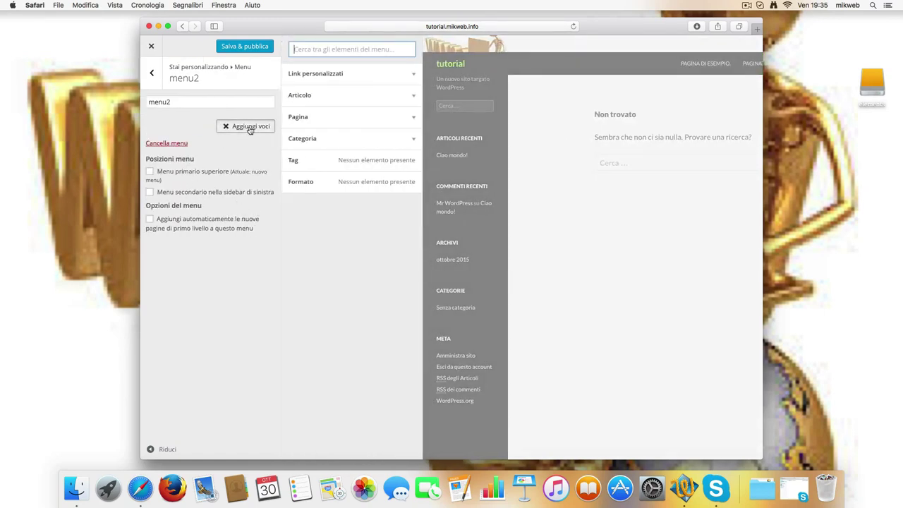
click(324, 79)
click(372, 96)
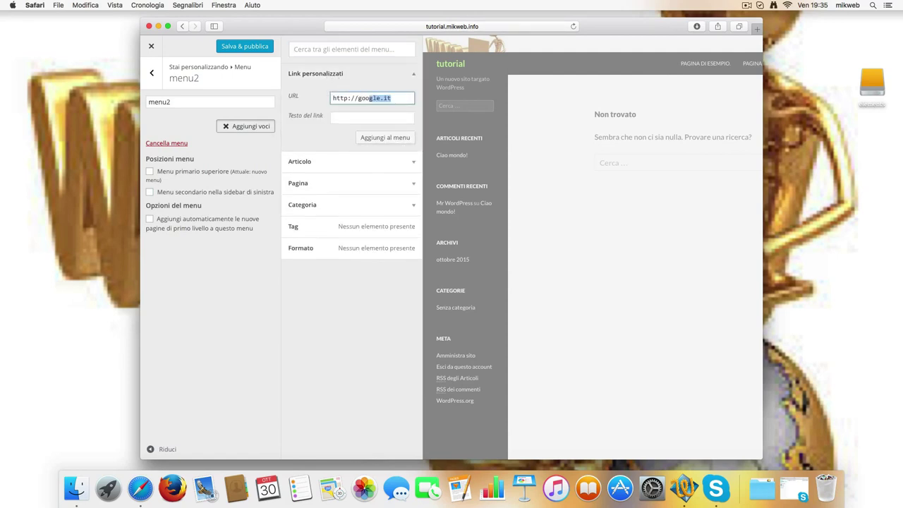
click(365, 116)
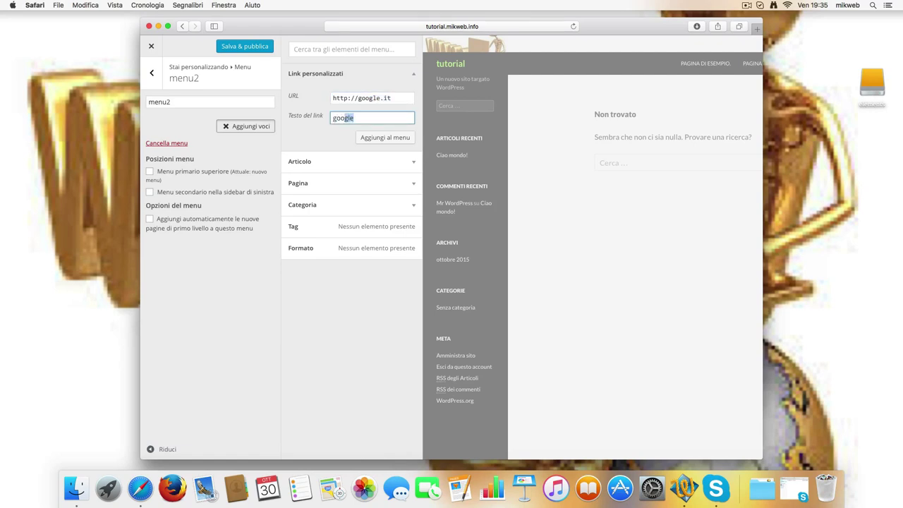
click(384, 138)
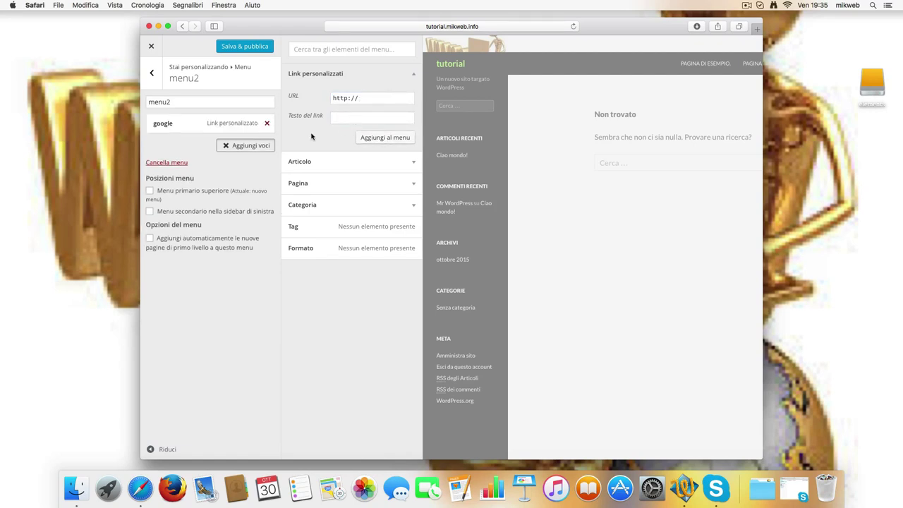
click(376, 100)
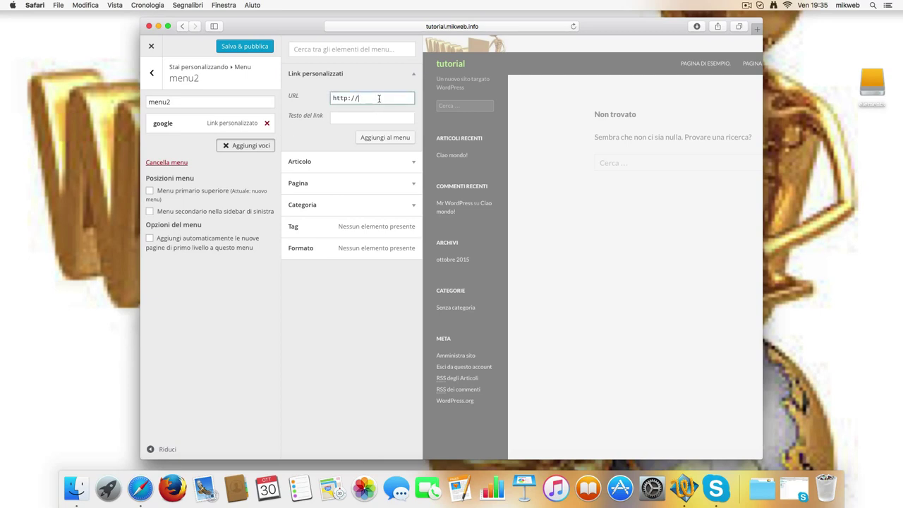
text(goo)
click(369, 118)
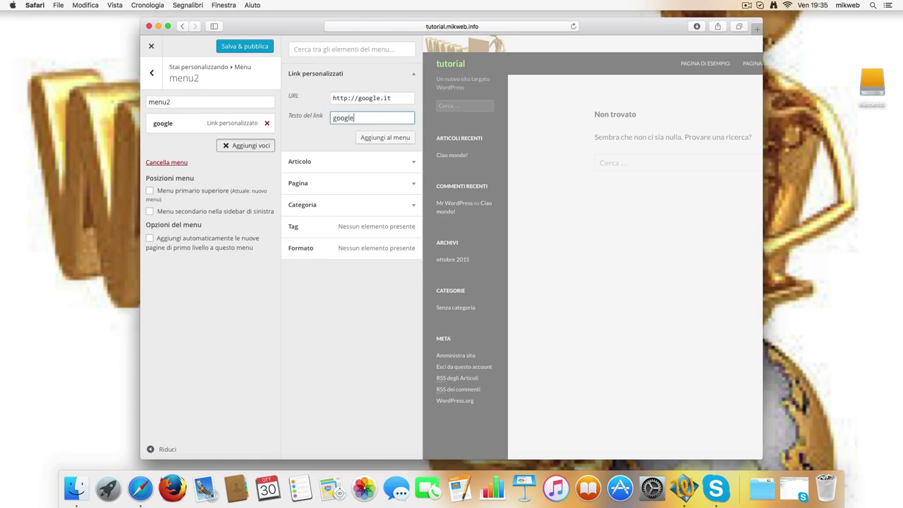
text(google2)
click(385, 138)
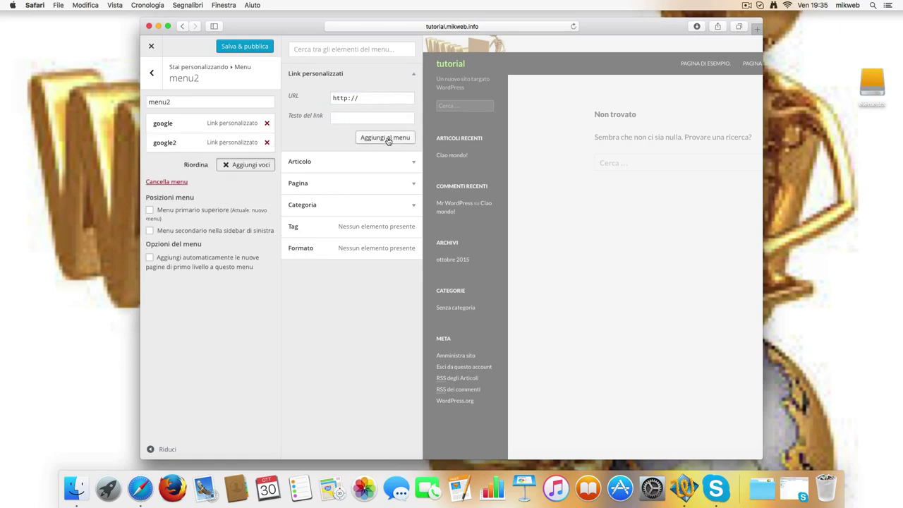
double_click(372, 96)
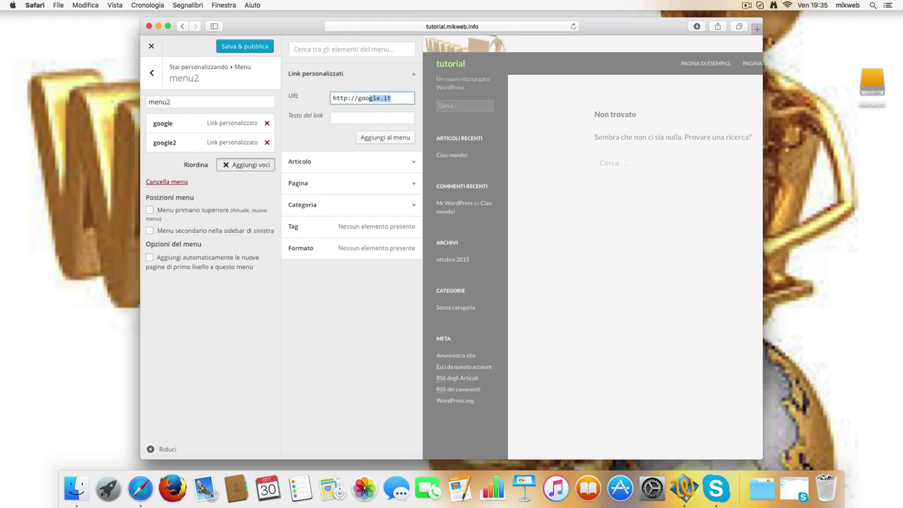
click(364, 118)
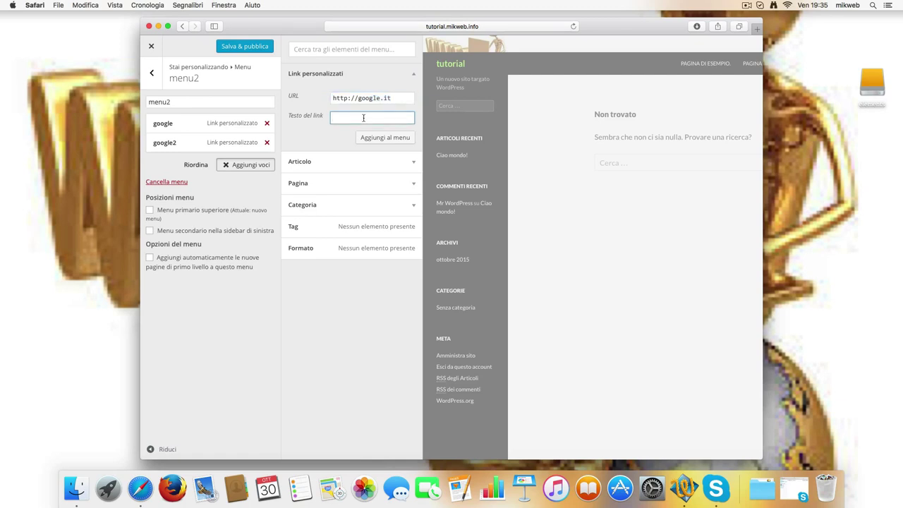
text(google3)
click(389, 138)
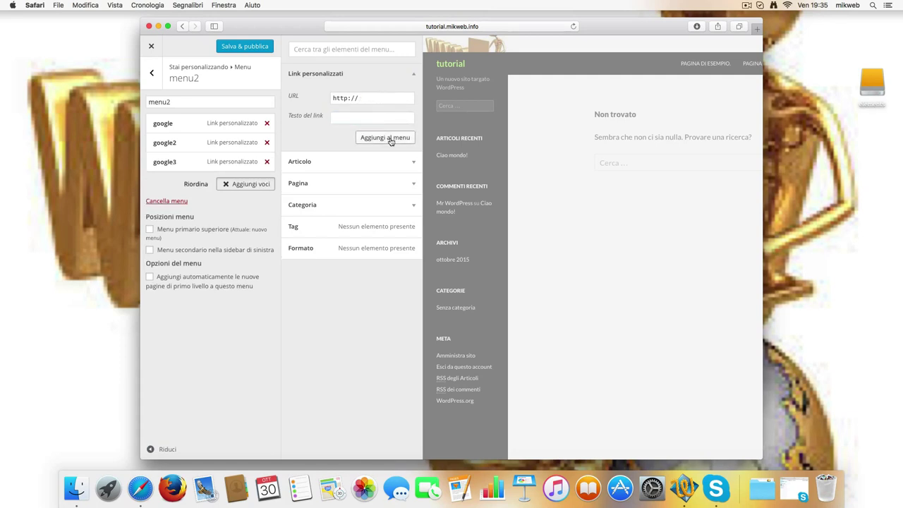
- Add the Pagina di esempio page to menu2 three times, and save and publish the changes
click(397, 184)
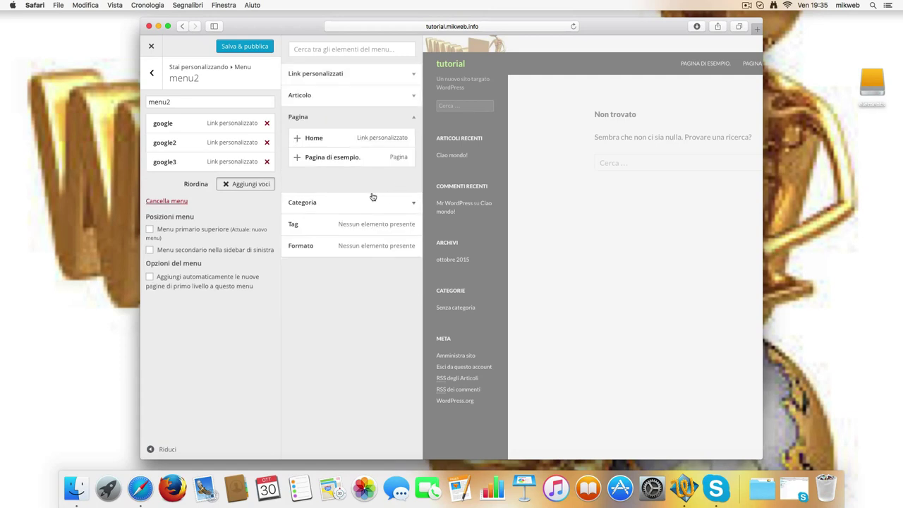
click(374, 162)
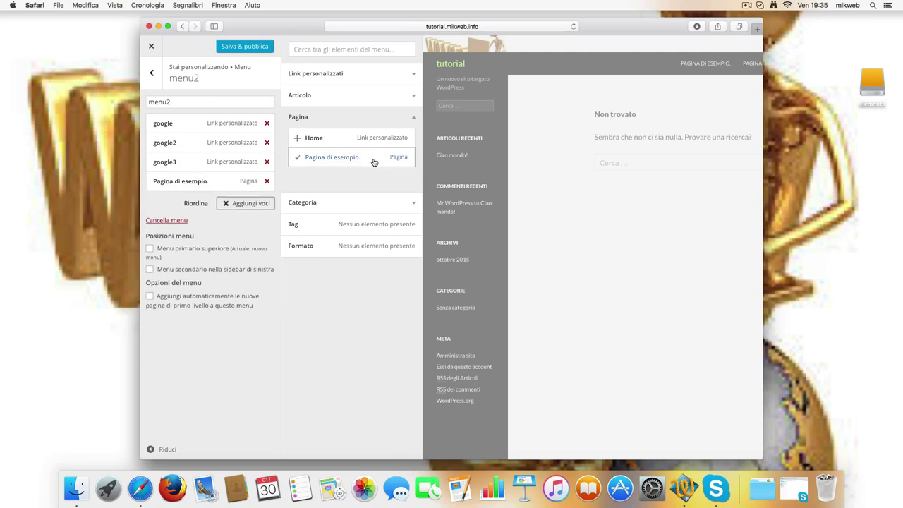
click(374, 162)
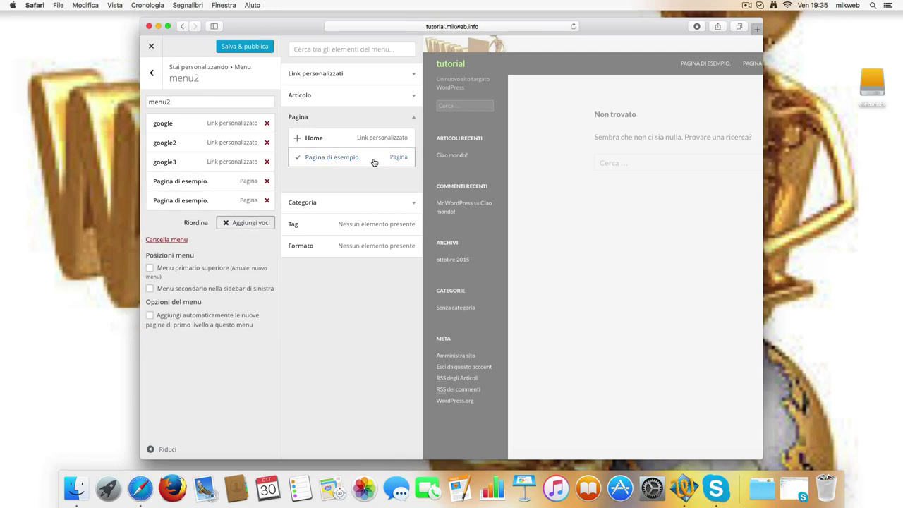
click(374, 163)
click(238, 49)
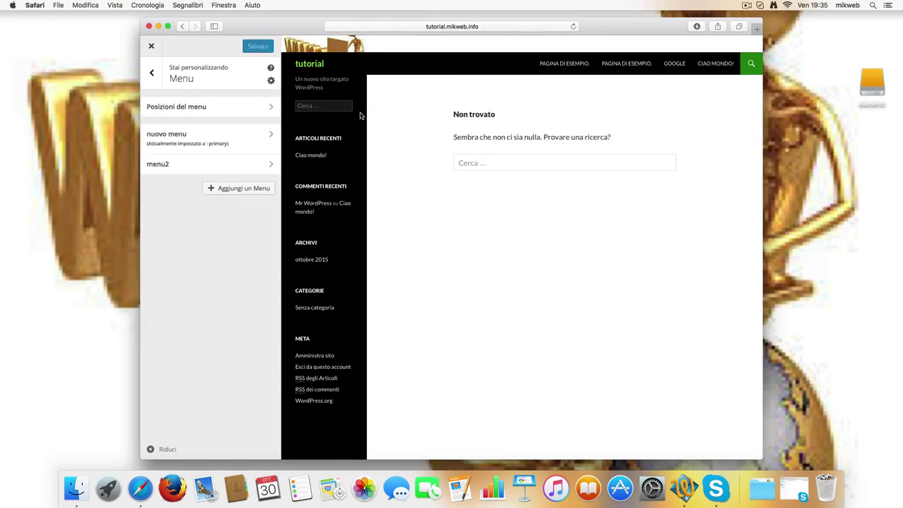
- Assign menu2 to the Menu secondario nella sidebar di sinistra position, and save and publish the change
click(260, 166)
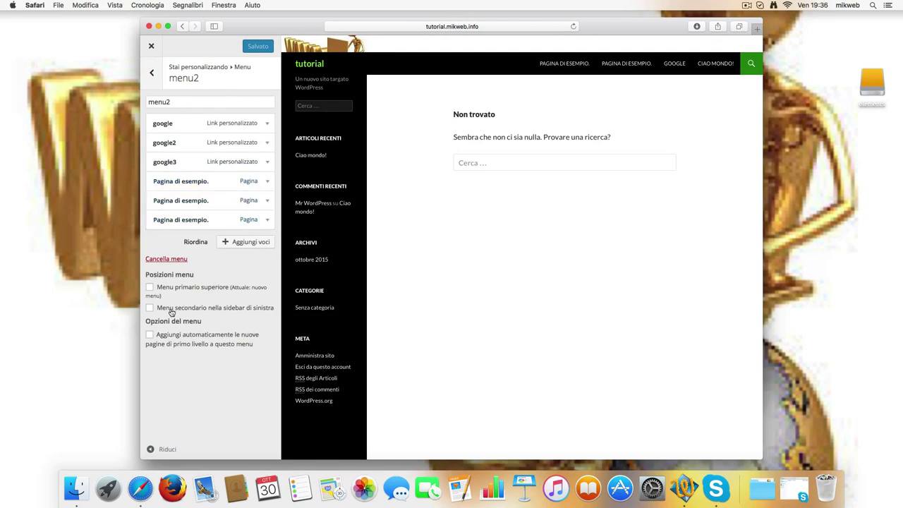
click(149, 309)
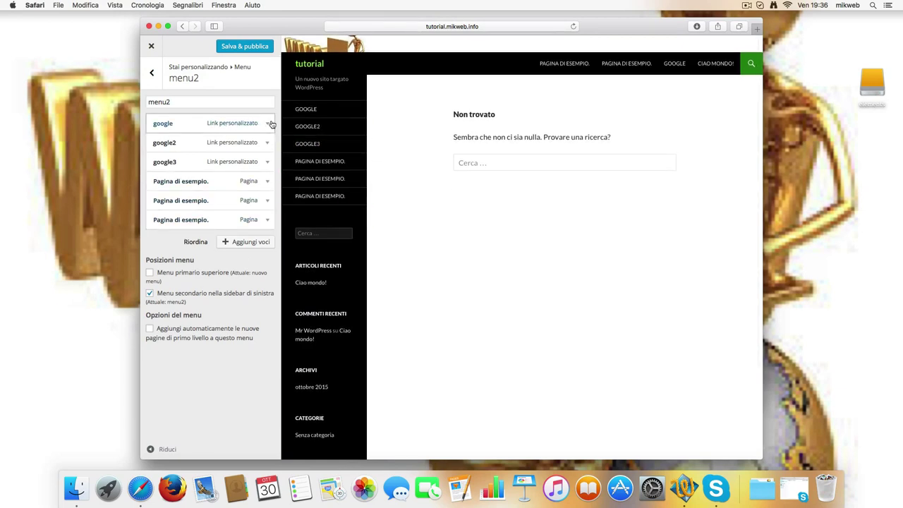
click(153, 76)
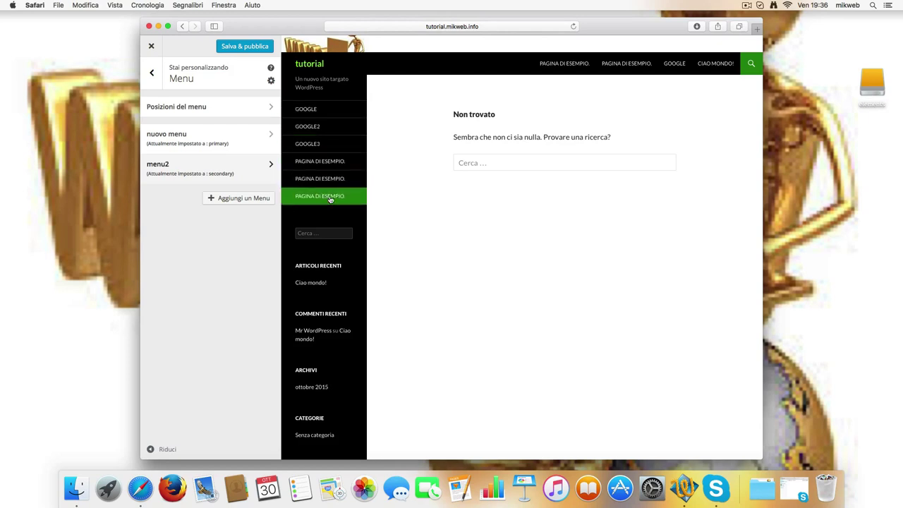
click(254, 47)
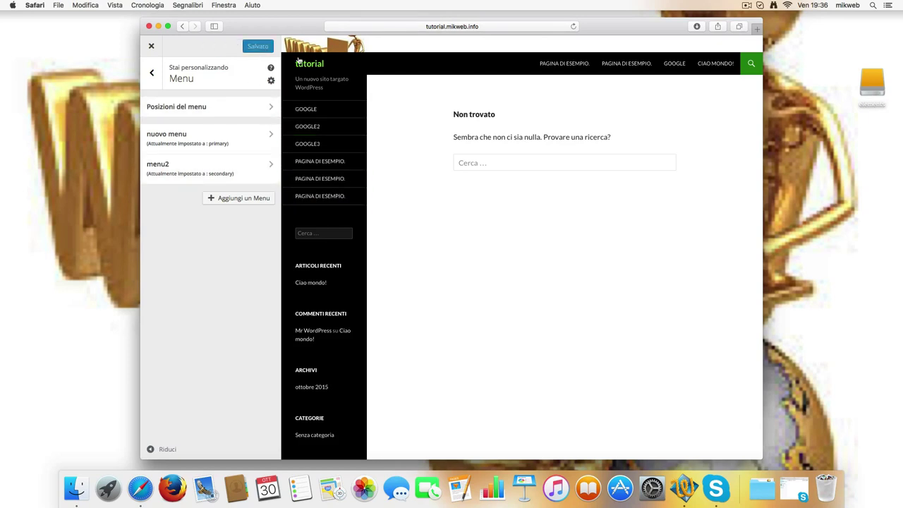
- Leave the customizer and test the Google, Google2 and Pagina di esempio links in the published site's sidebar menu
click(151, 46)
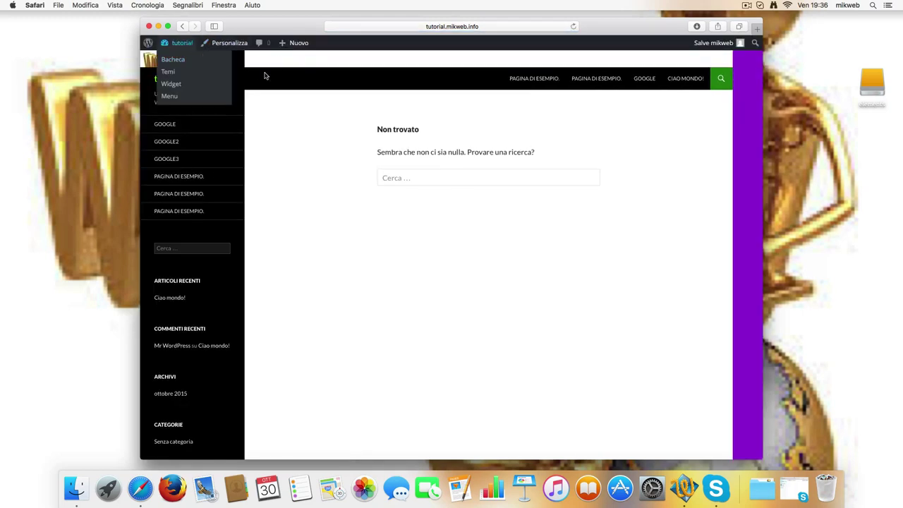
click(193, 127)
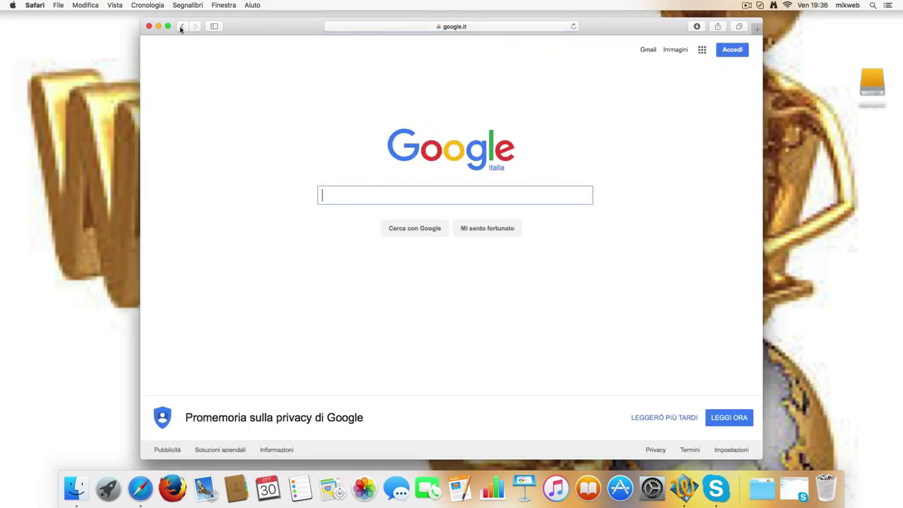
click(181, 27)
click(179, 145)
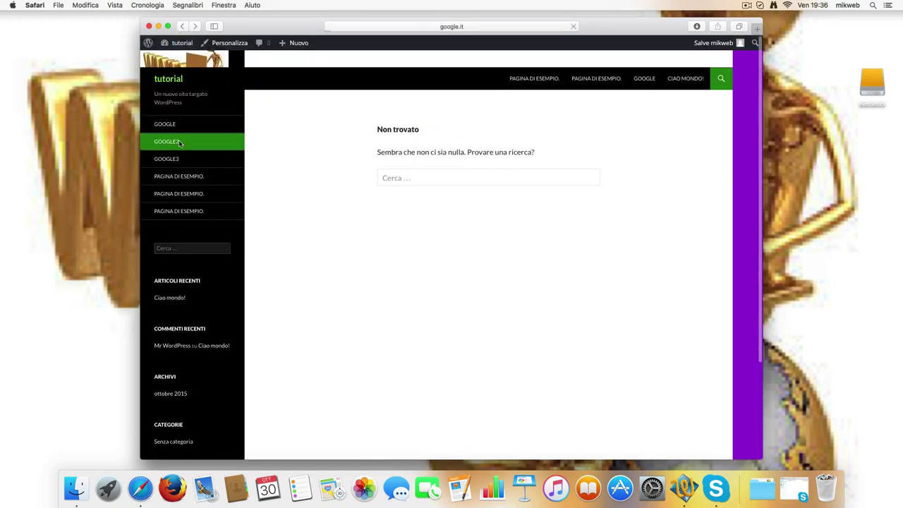
click(181, 27)
click(187, 177)
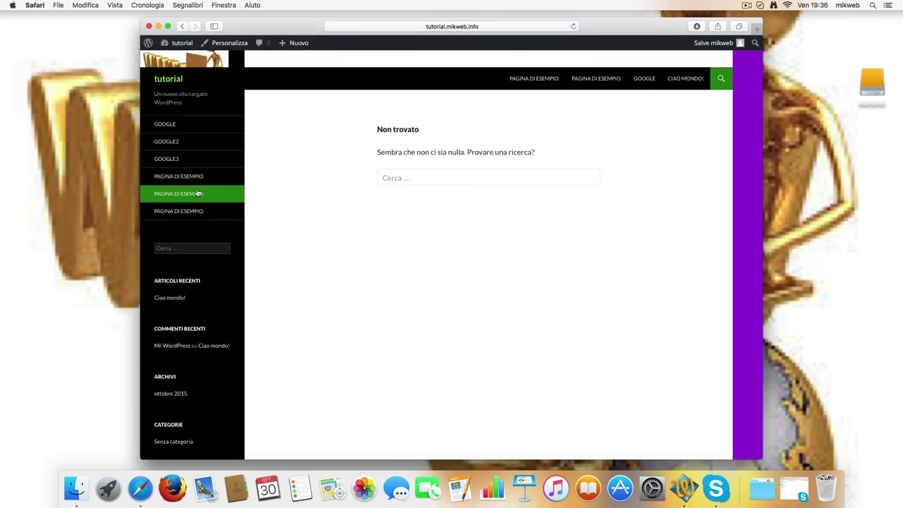
click(198, 194)
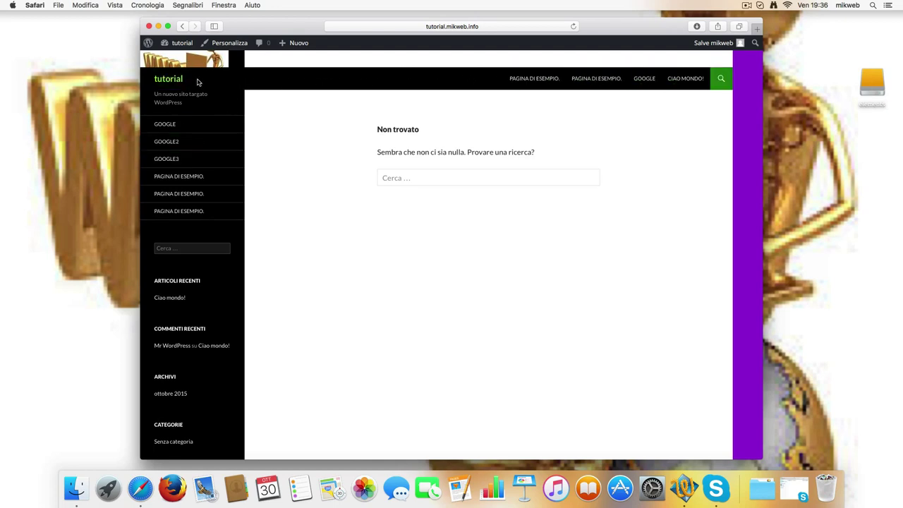
- Reopen the site customizer and open the Sidebar principale area in the Widget section
click(223, 43)
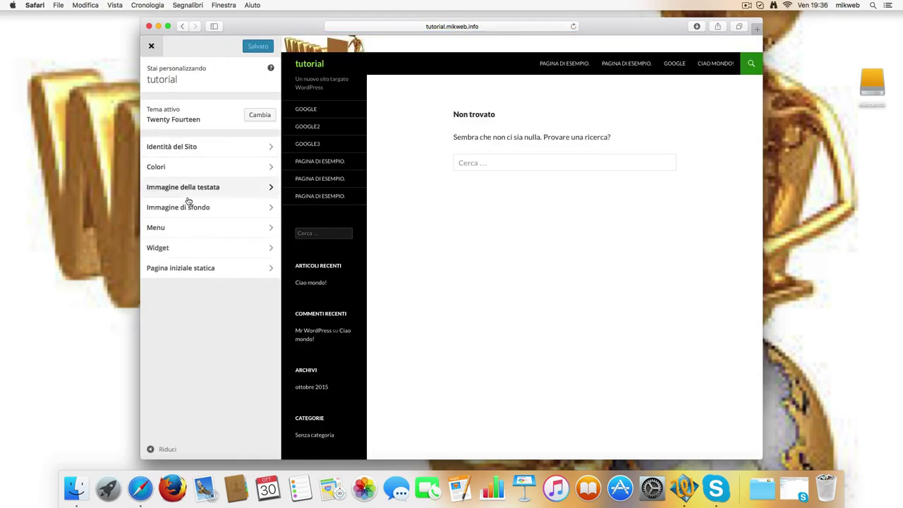
click(227, 248)
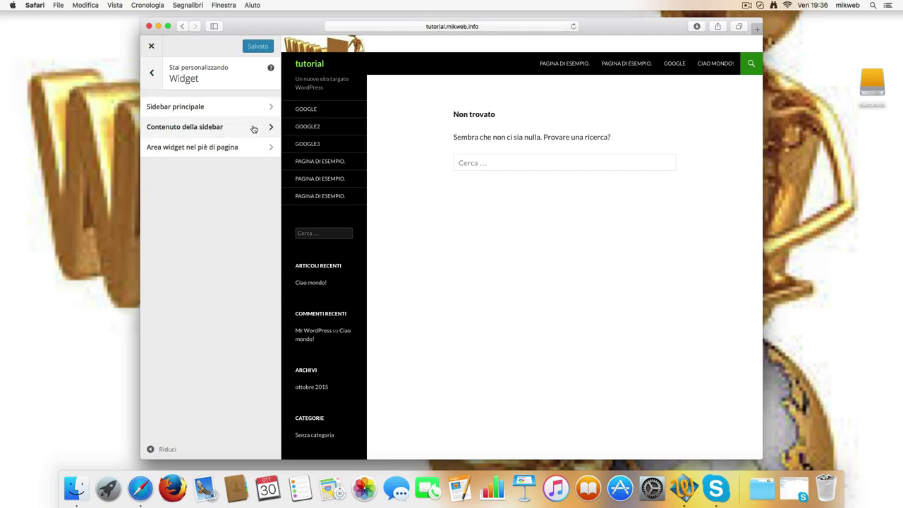
scroll(330, 287, down, 1)
scroll(329, 287, down, 5)
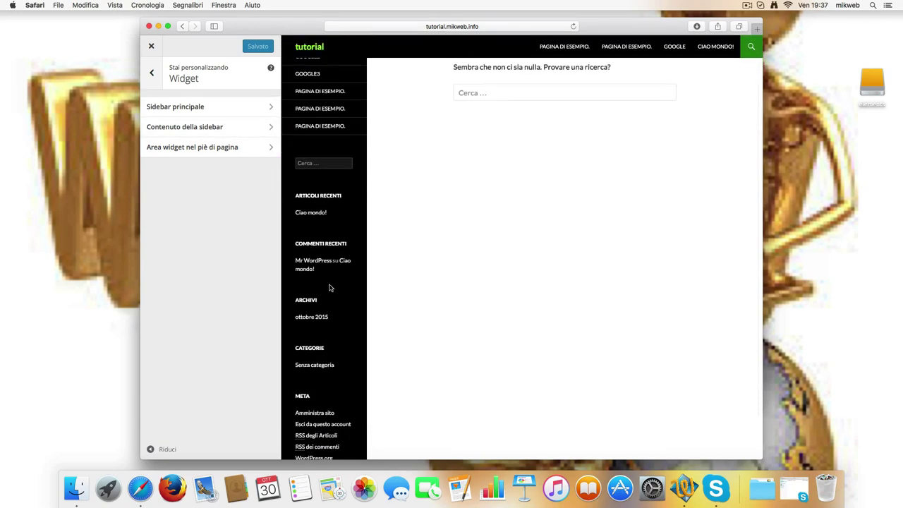
click(267, 108)
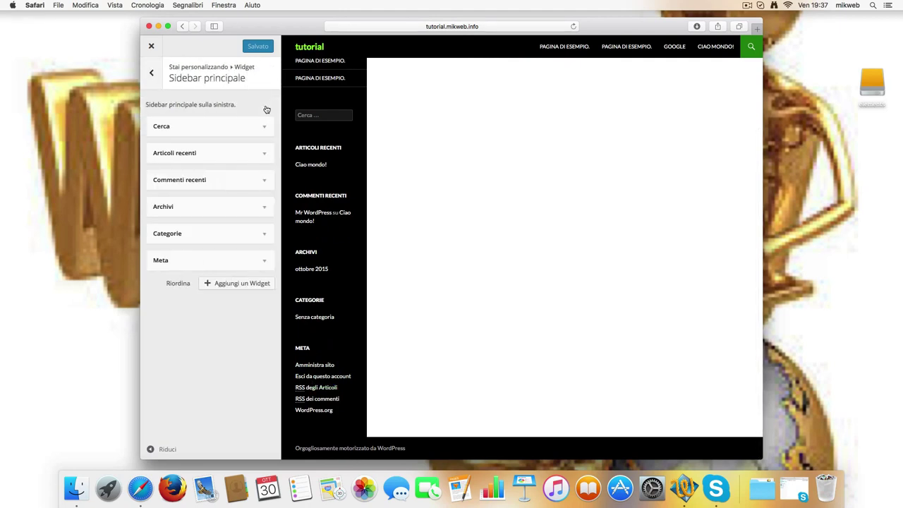
- Browse the available widgets and add the Calendario widget to the Sidebar principale area
click(240, 284)
scroll(347, 236, up, 5)
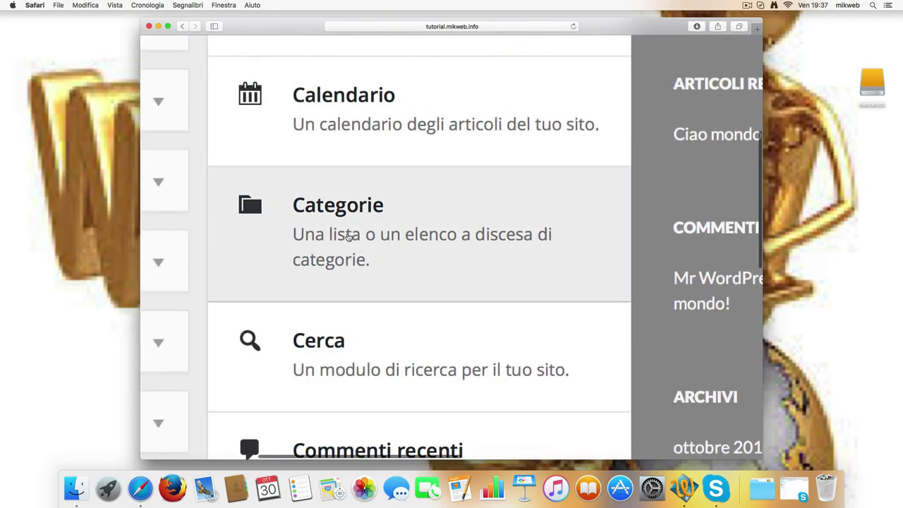
scroll(347, 236, down, 3)
scroll(347, 236, up, 2)
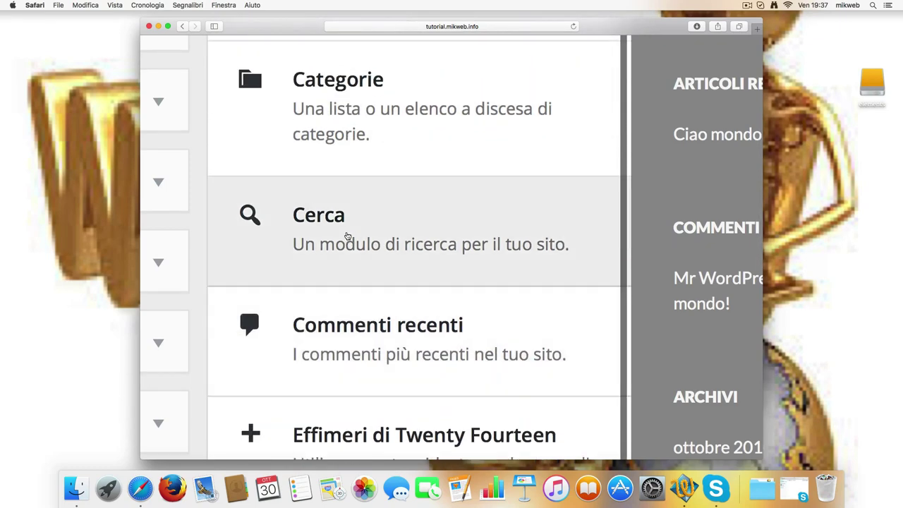
scroll(347, 235, down, 5)
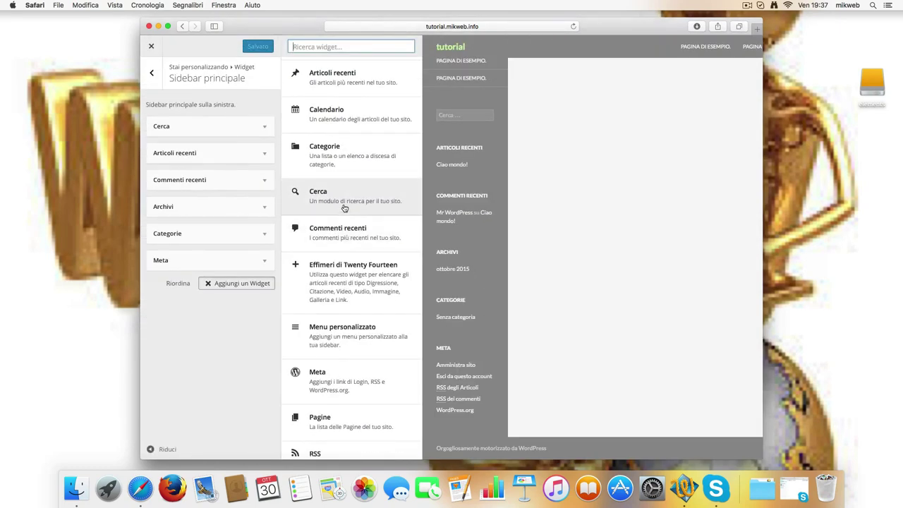
scroll(342, 290, down, 3)
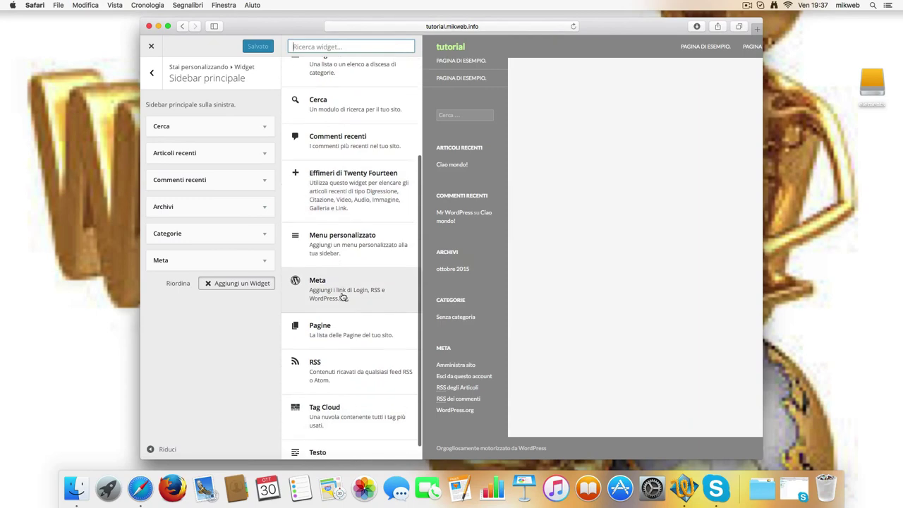
scroll(341, 296, up, 5)
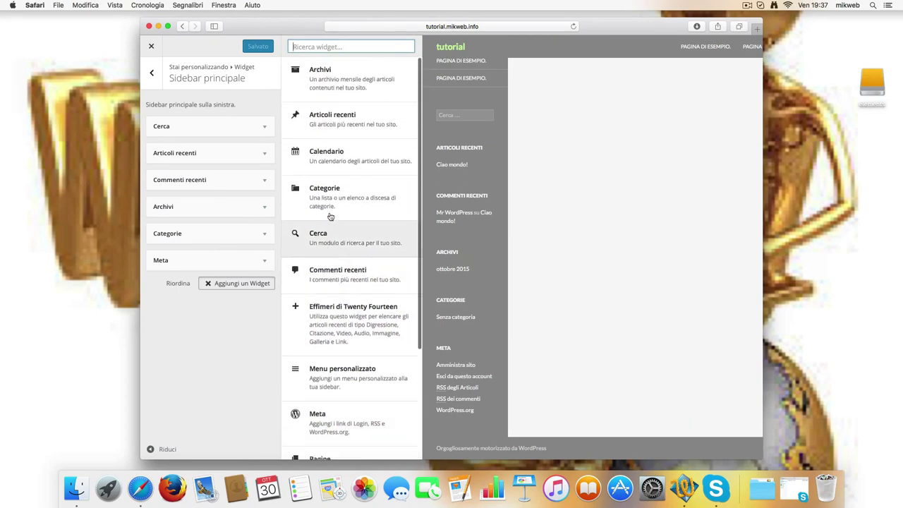
click(328, 151)
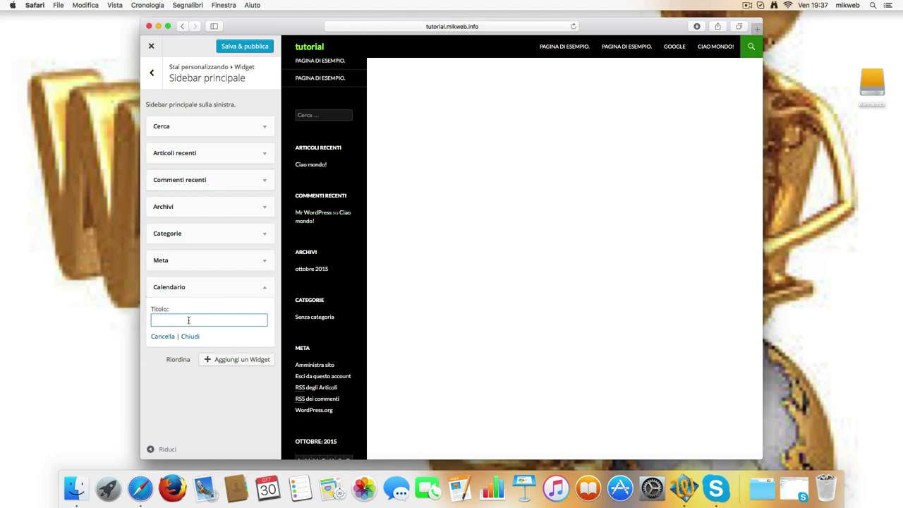
- Title the sidebar Calendario widget "test widget", collapse its settings and check the calendar in the site preview
text(test )
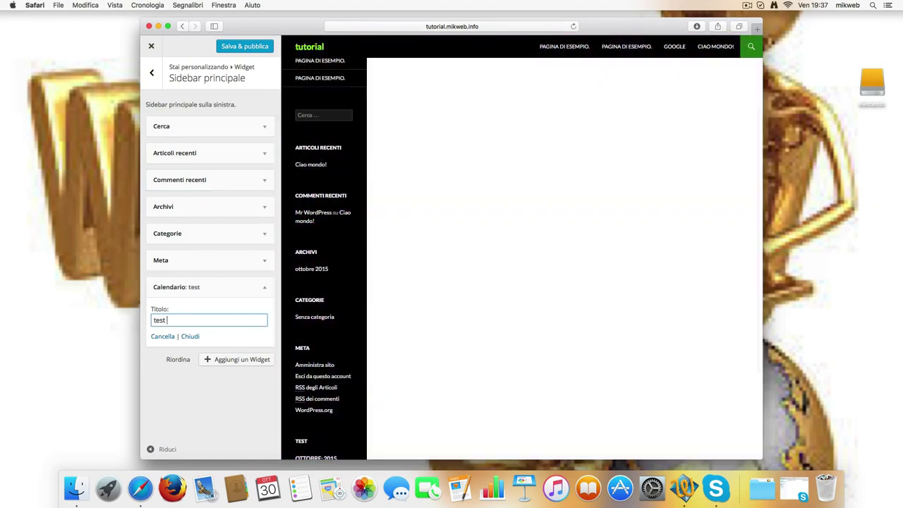
text(widget)
click(191, 336)
scroll(310, 321, down, 5)
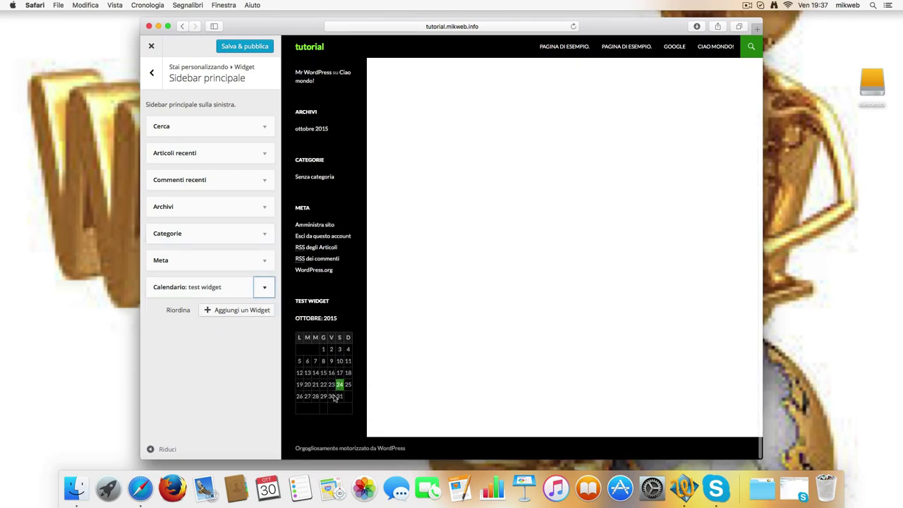
scroll(321, 346, up, 1)
scroll(310, 304, down, 1)
- Switch to the Area widget nel piè di pagina and add a Calendario widget there
click(151, 73)
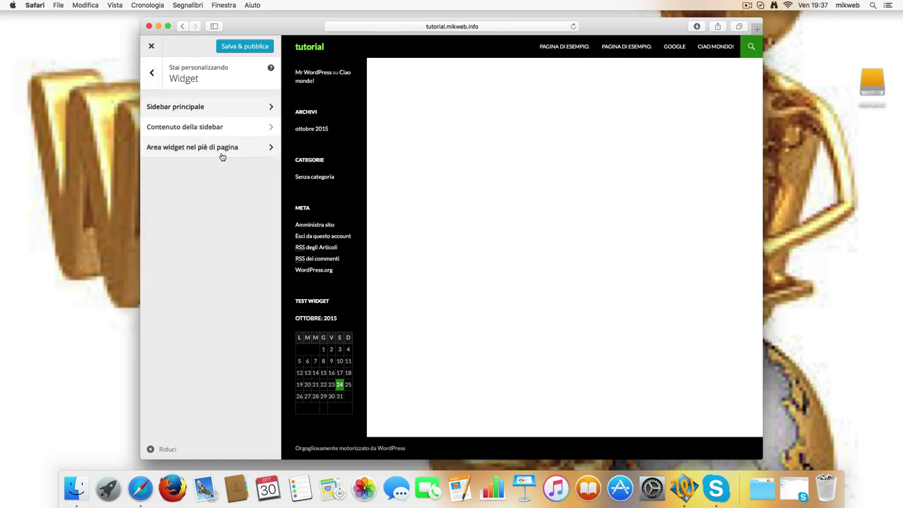
click(247, 151)
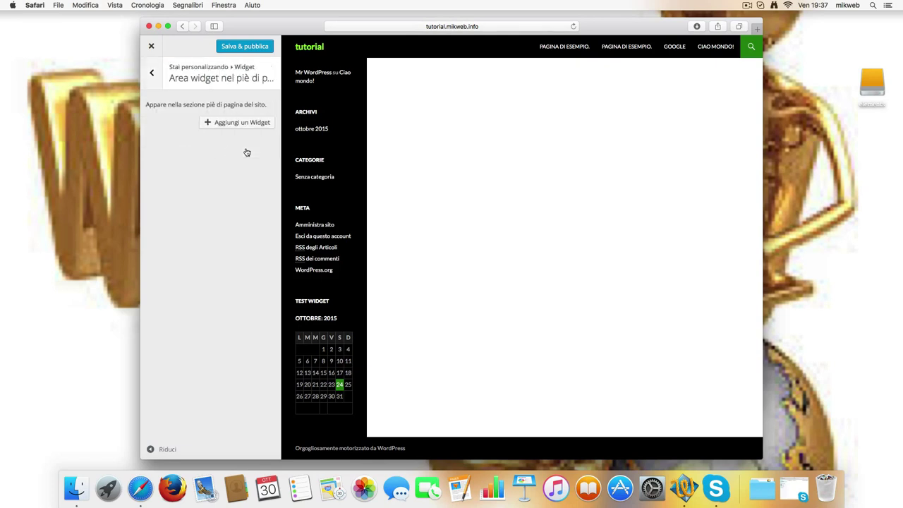
click(248, 124)
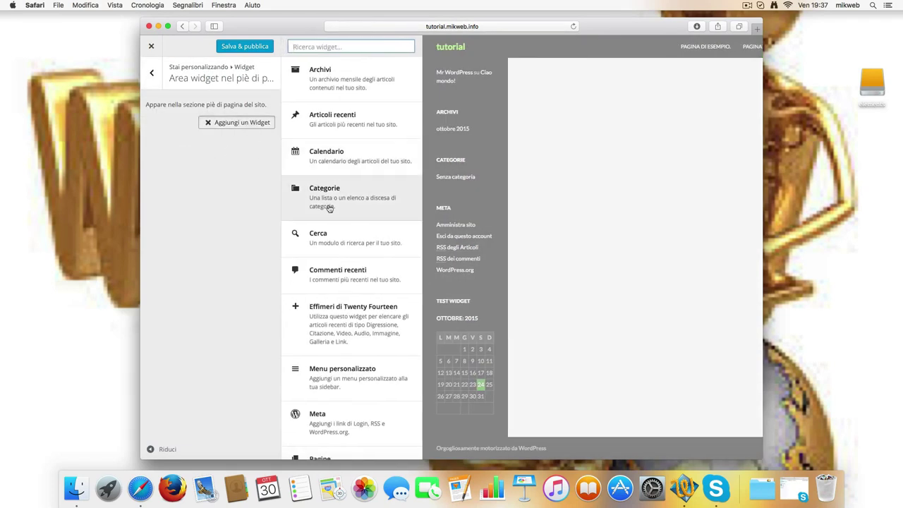
scroll(350, 259, down, 3)
scroll(350, 261, down, 2)
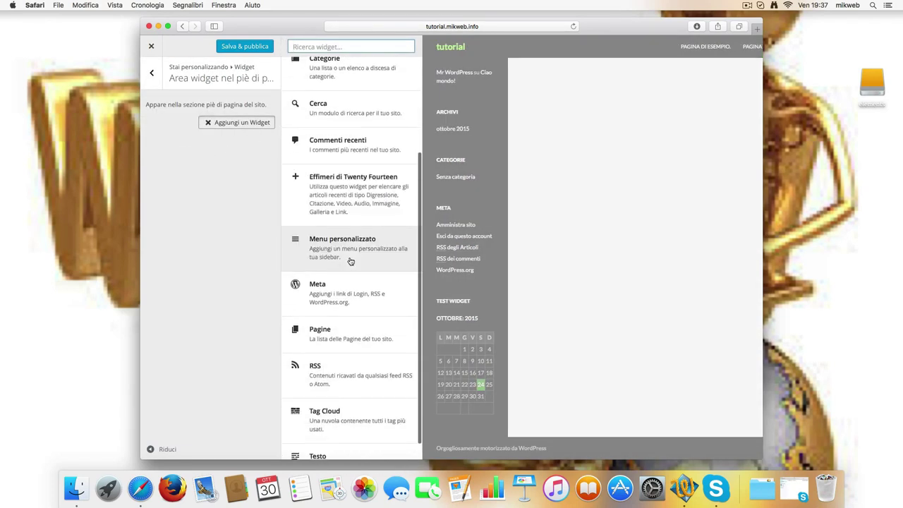
scroll(363, 257, down, 1)
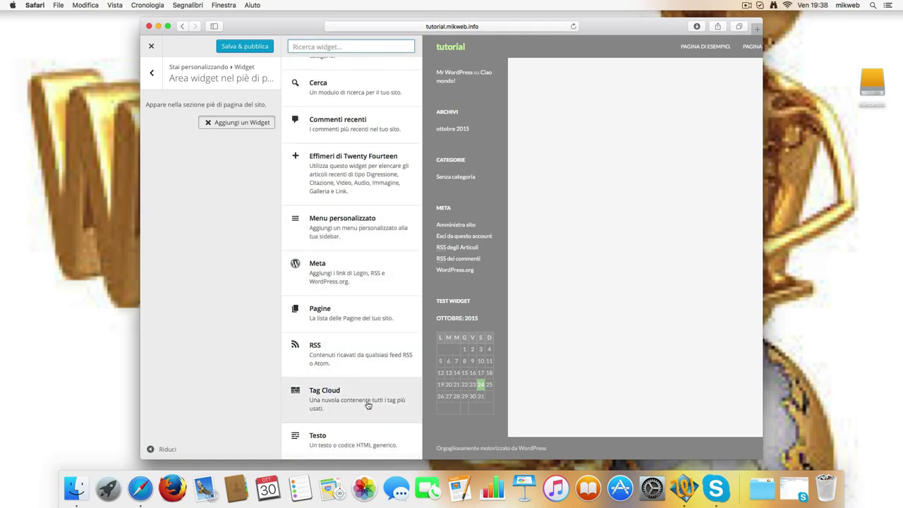
scroll(370, 295, up, 5)
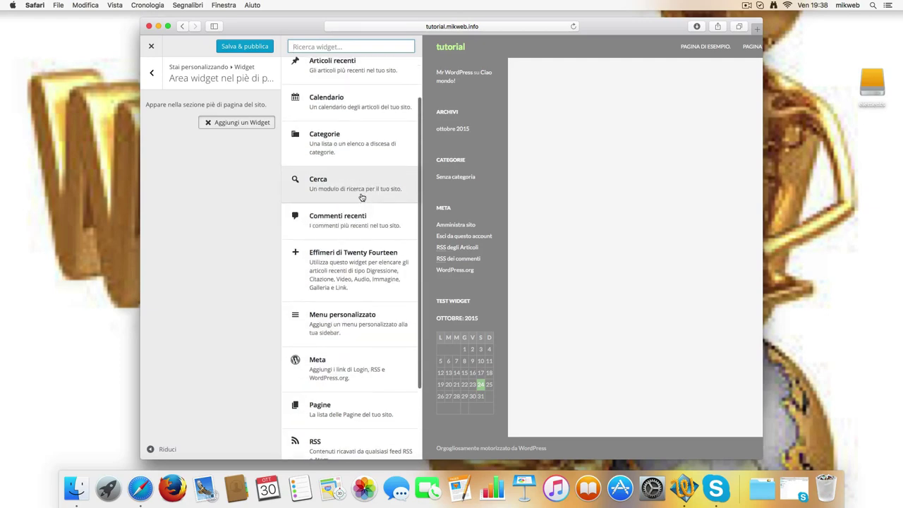
click(344, 161)
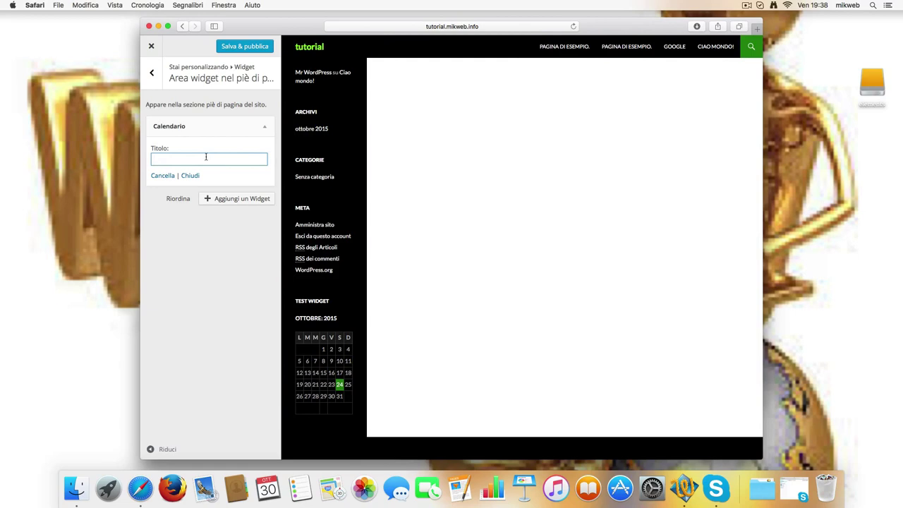
text(viget)
key(BackSpace)
key(BackSpace)
text(vige)
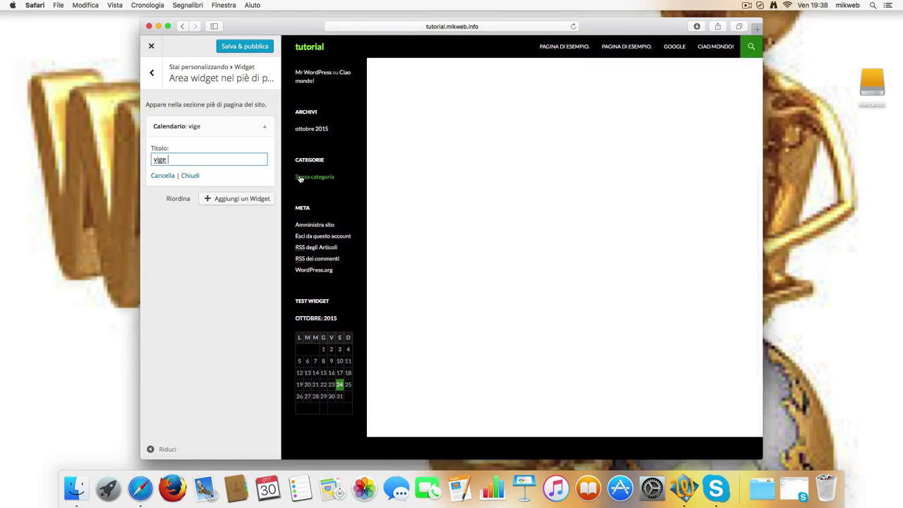
key(BackSpace)
text(w)
key(super+z)
key(BackSpace)
key(BackSpace)
key(BackSpace)
key(BackSpace)
- Title the footer Calendario widget "test 2", then save and publish the widget changes
text(test 2)
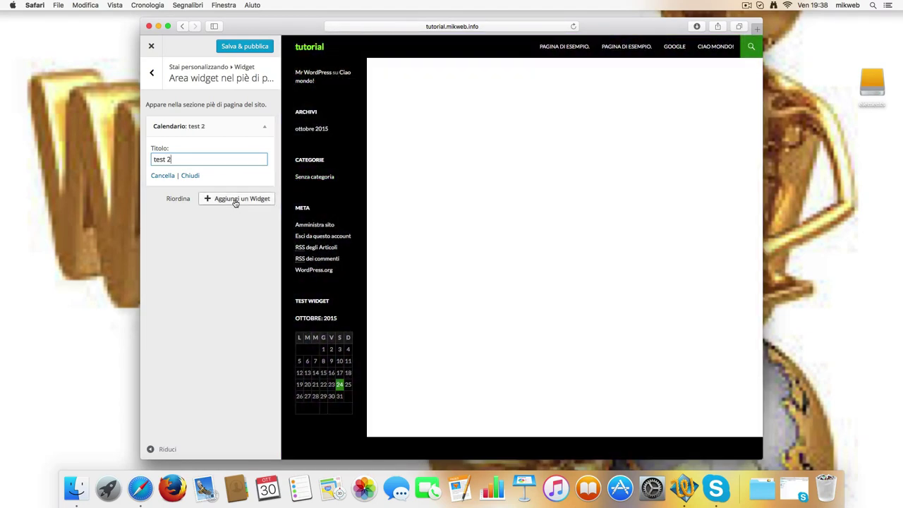
click(196, 178)
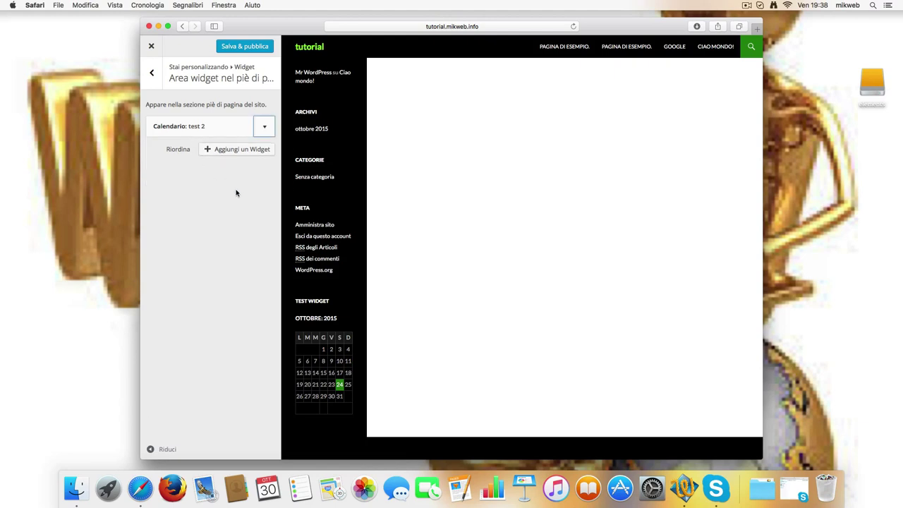
click(232, 47)
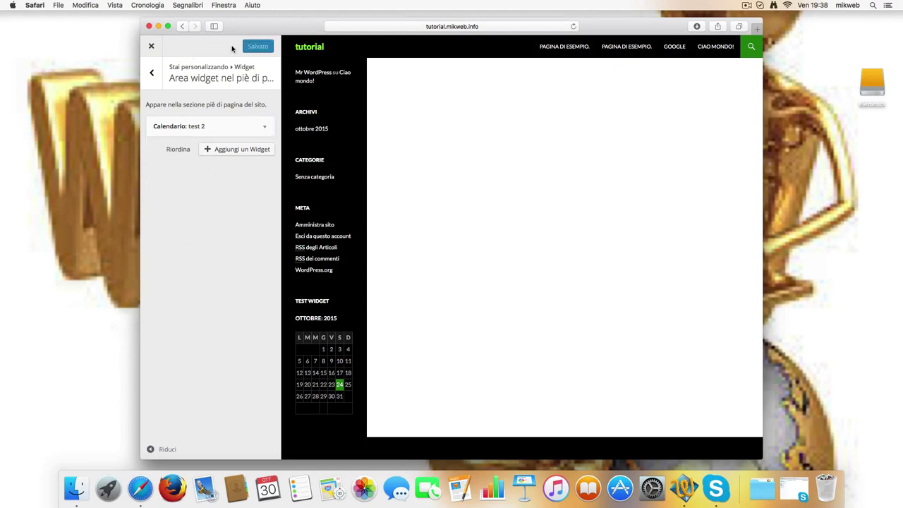
scroll(414, 174, down, 4)
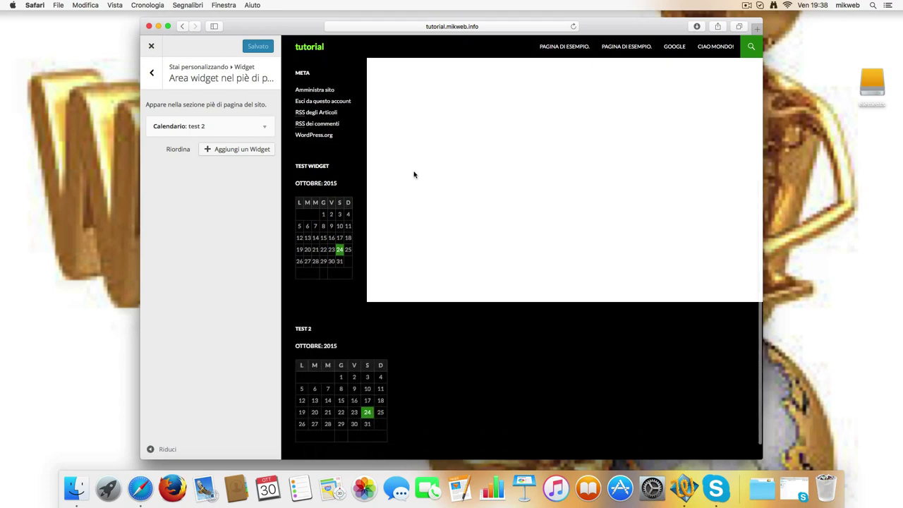
scroll(392, 355, up, 4)
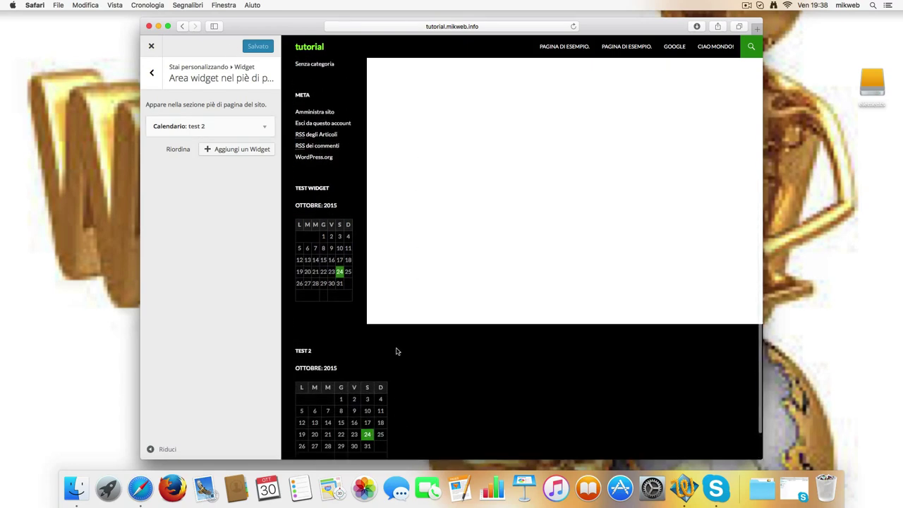
- Add the Articoli recenti widget to the footer area and title it "test"
click(233, 153)
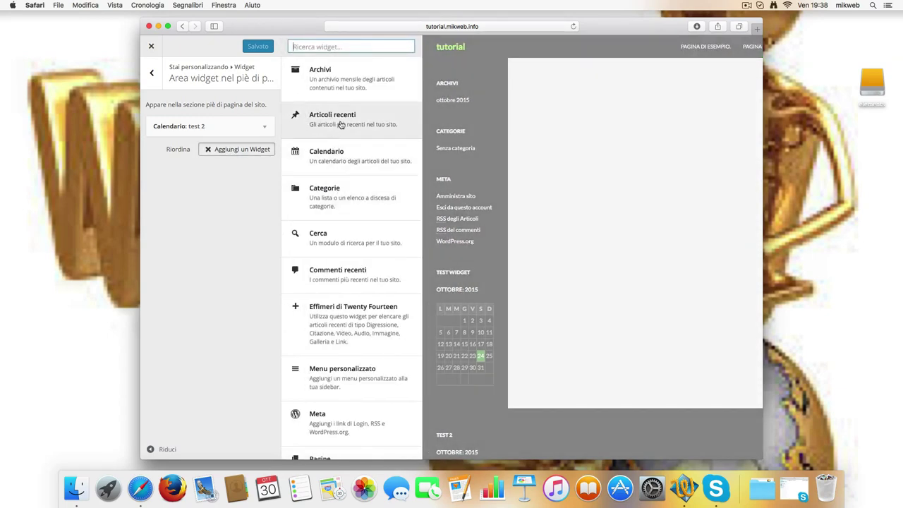
click(343, 123)
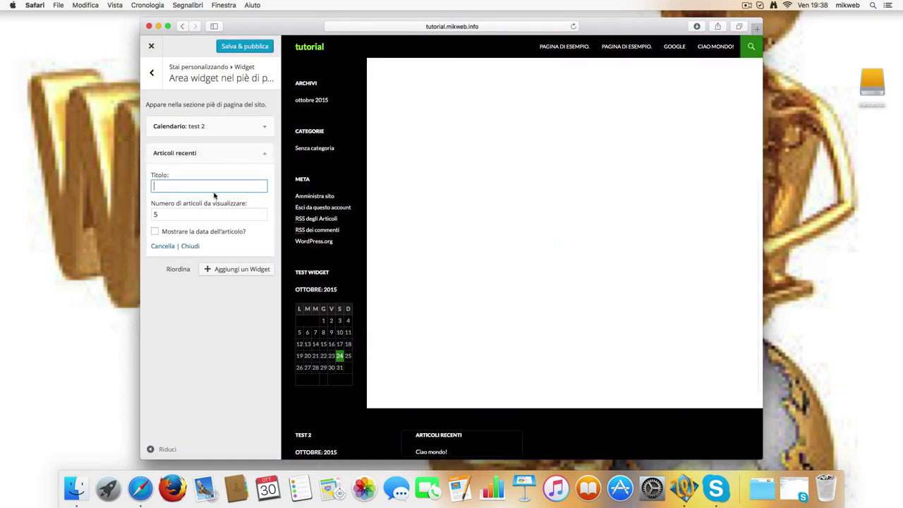
text(te)
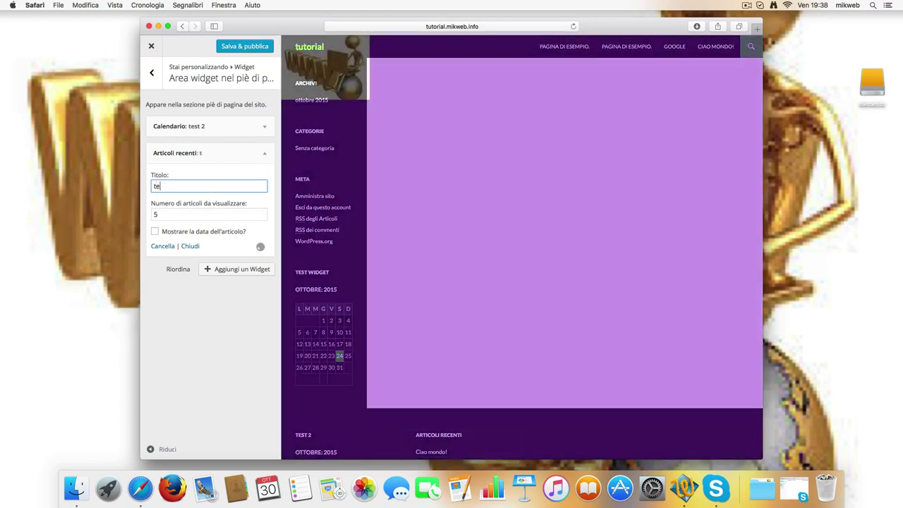
text(st)
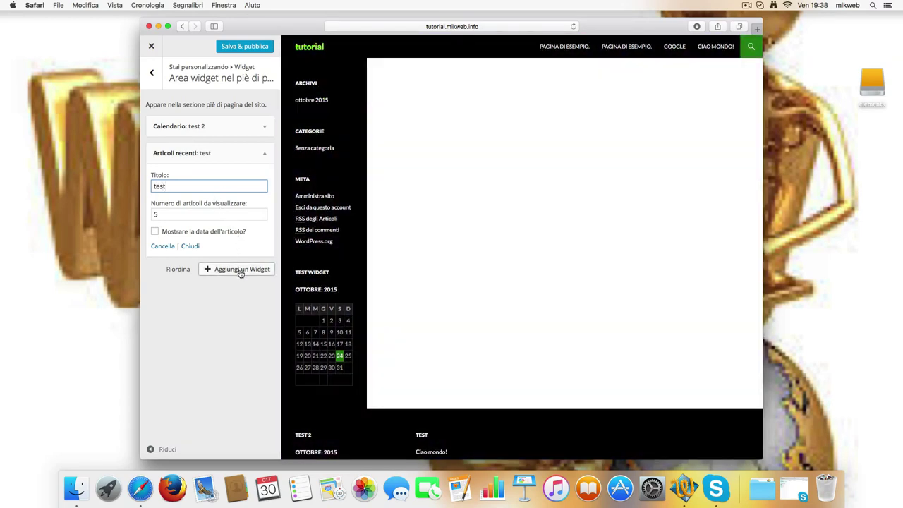
- Add the Meta widget to the footer area without a title and check the site preview
click(240, 271)
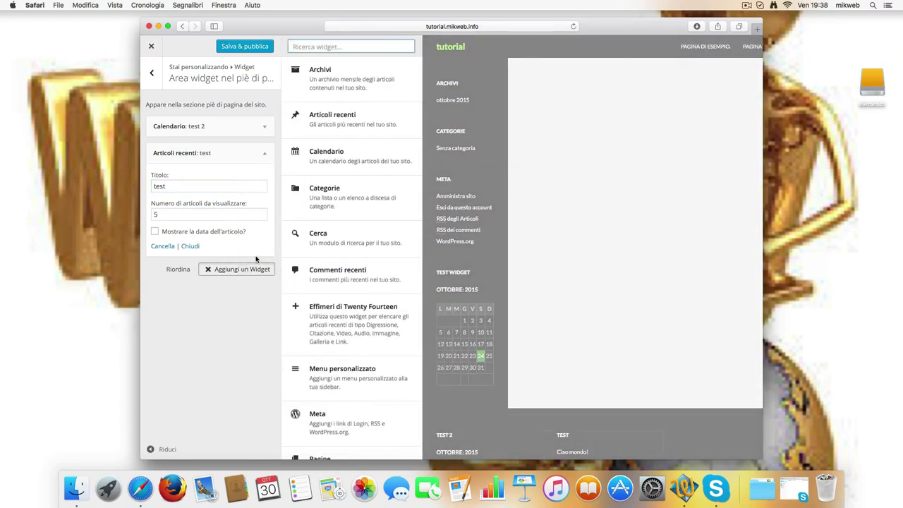
scroll(353, 264, down, 5)
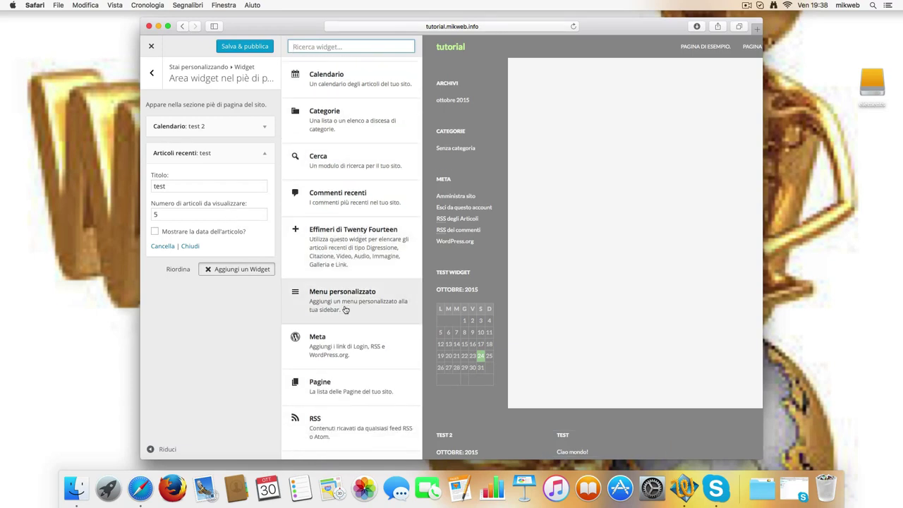
click(365, 350)
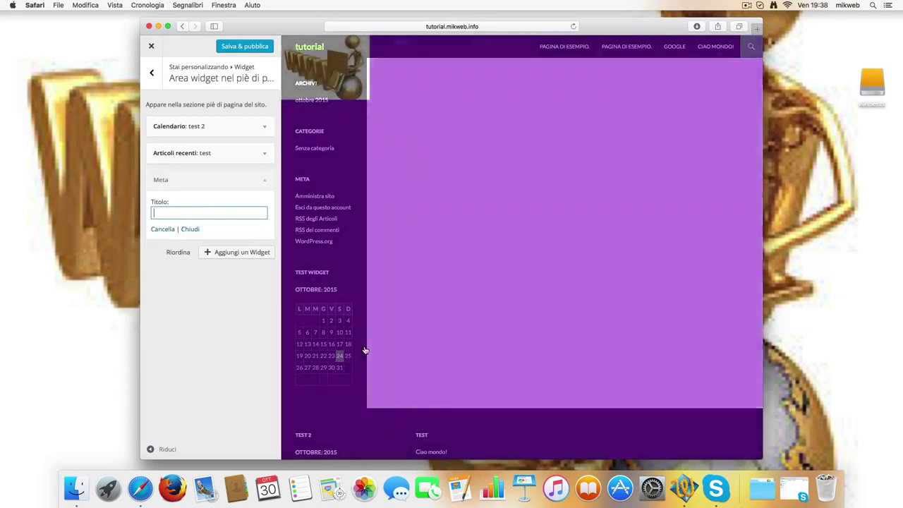
scroll(470, 368, down, 3)
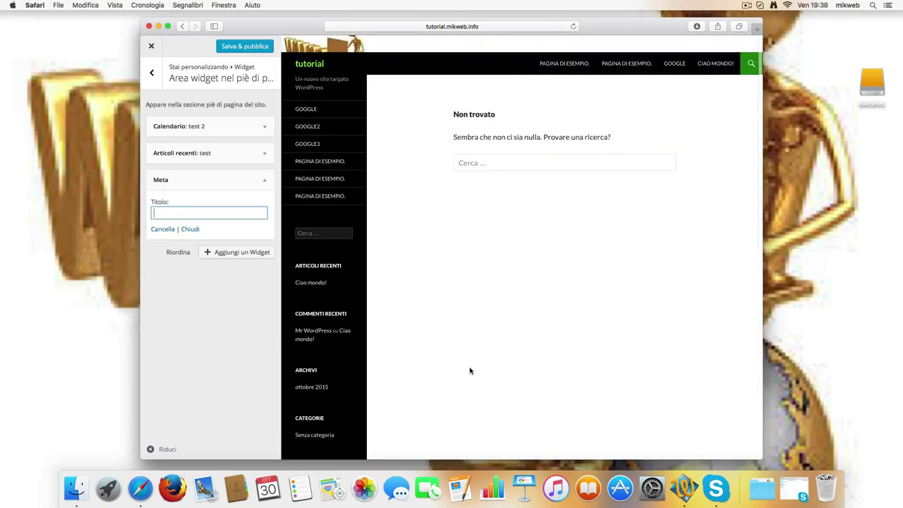
- Leave the widget settings and select Pagina di esempio as the Pagina iniziale in the Pagina iniziale statica section
click(154, 75)
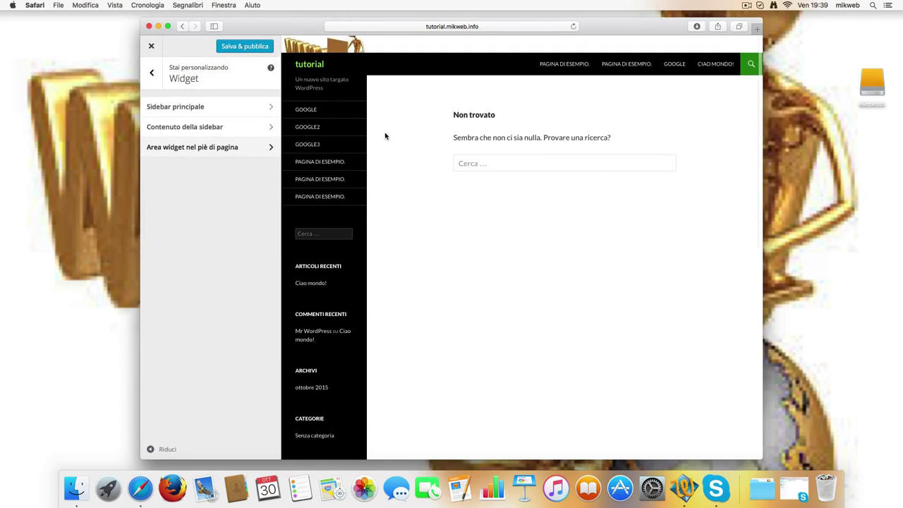
click(150, 73)
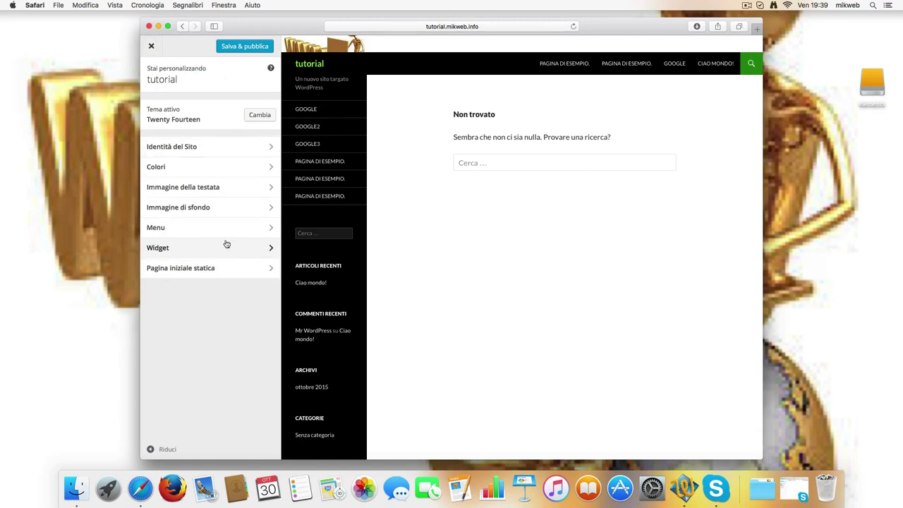
click(266, 269)
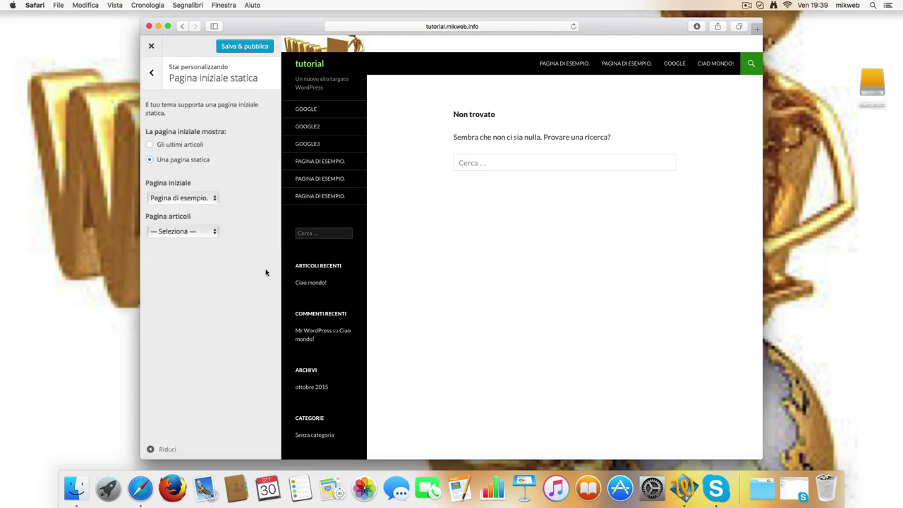
click(214, 198)
click(218, 177)
click(213, 198)
click(186, 188)
click(215, 199)
click(176, 206)
- Set the Pagina articoli to Pagina di esempio and return to the main customizer sections
click(206, 234)
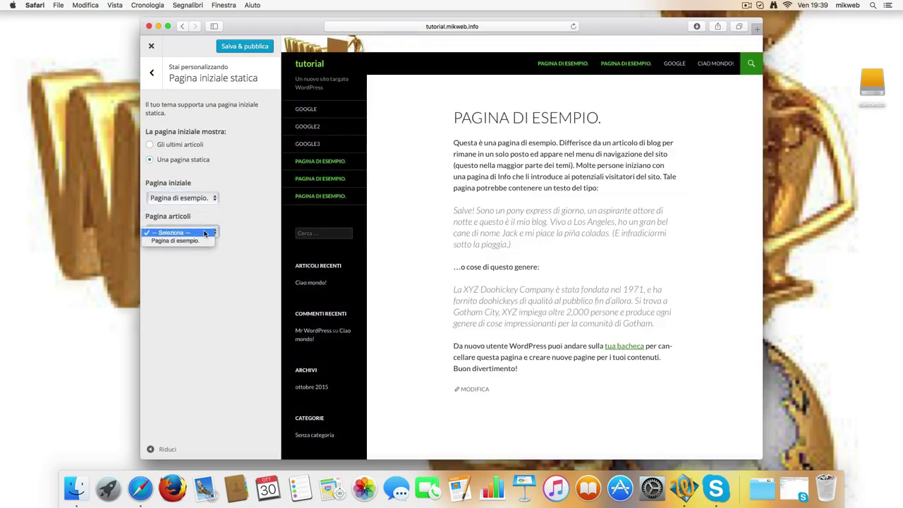
click(196, 240)
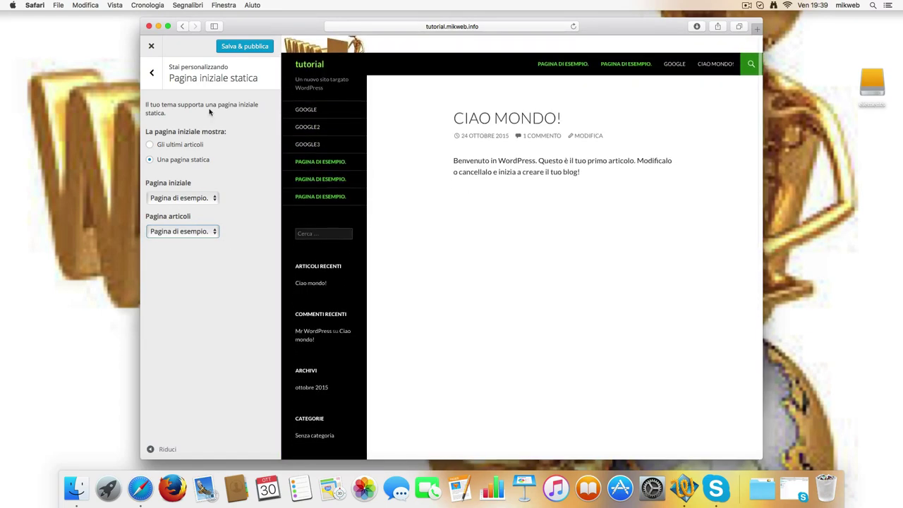
click(154, 75)
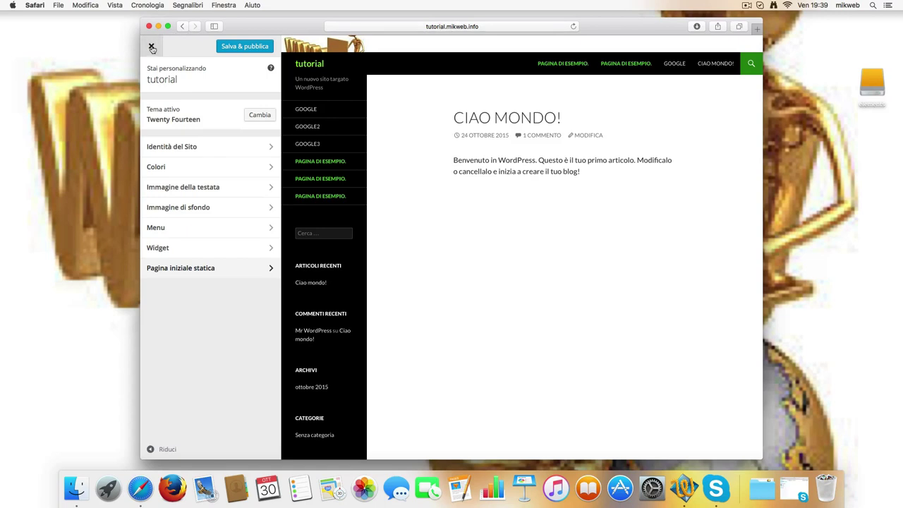
- Save and publish the theme customizations, leave the customizer and return to the admin dashboard
click(228, 47)
click(151, 46)
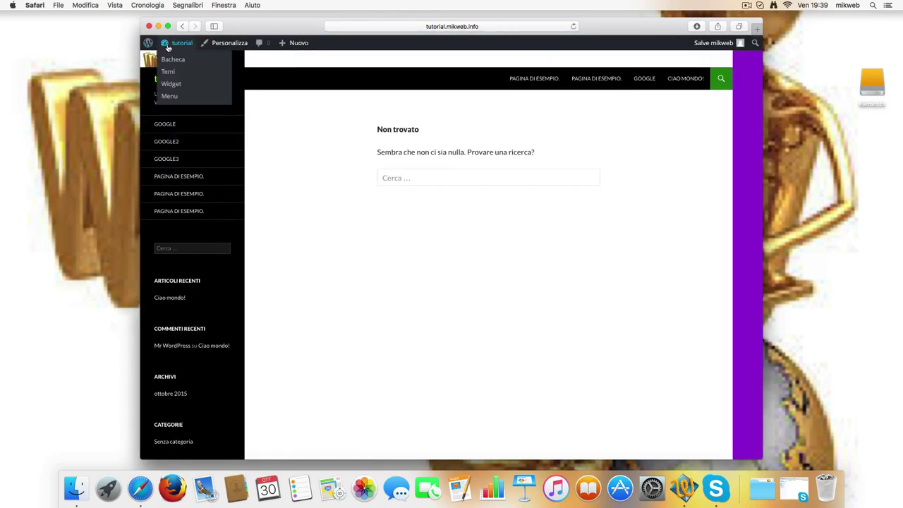
click(179, 46)
- Open the Testata settings under Aspetto and go back to the main customizer sections
mouse_move(193, 244)
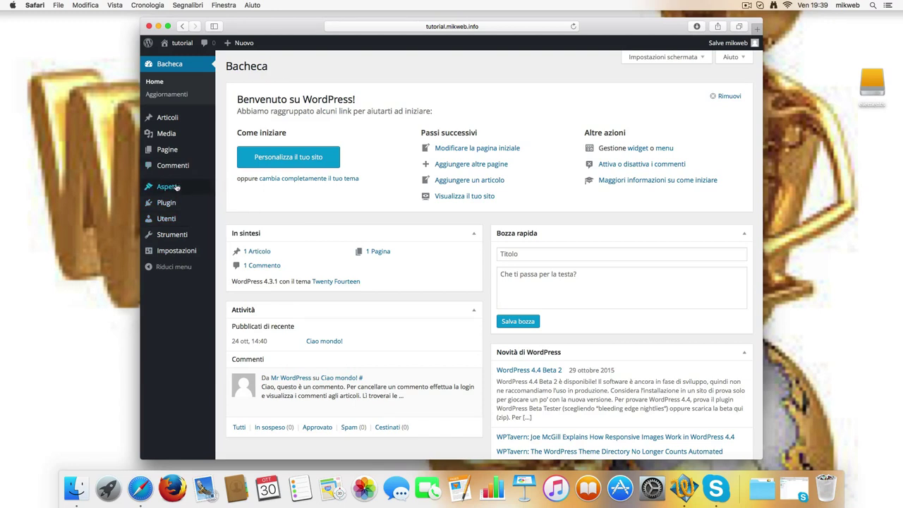
mouse_move(176, 189)
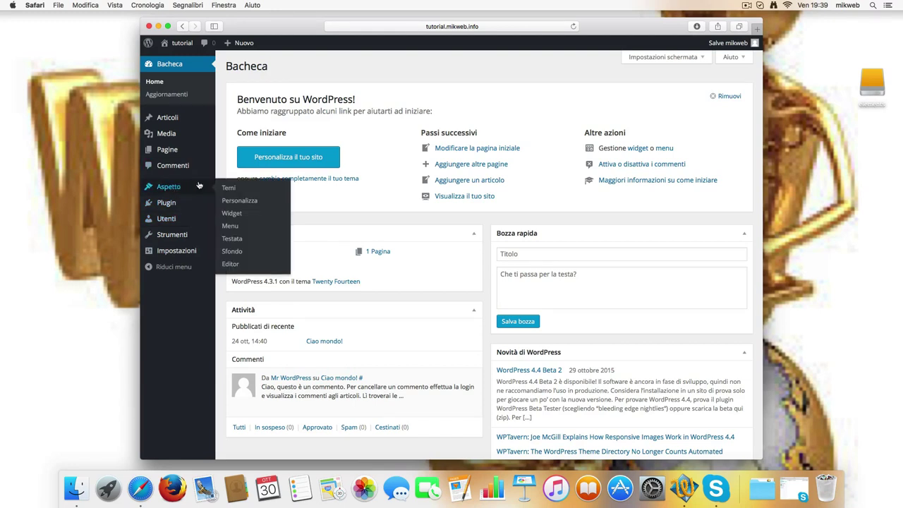
click(233, 239)
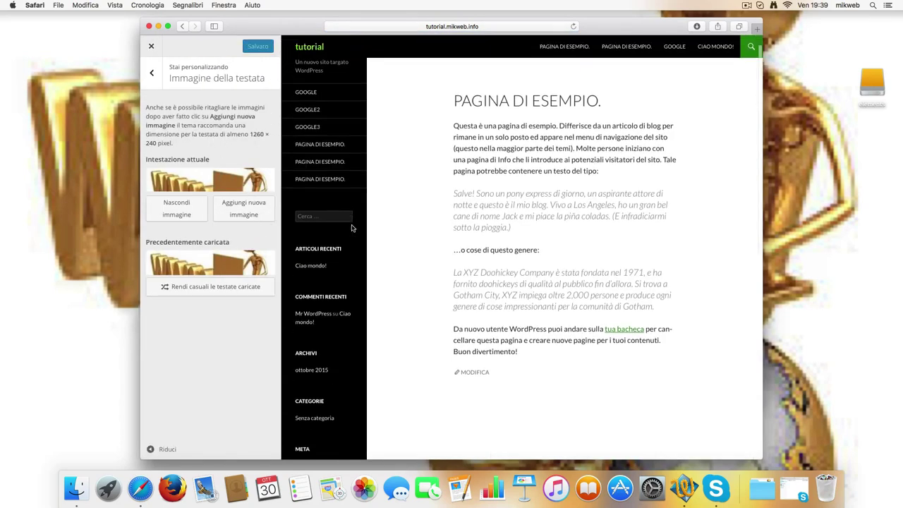
click(151, 73)
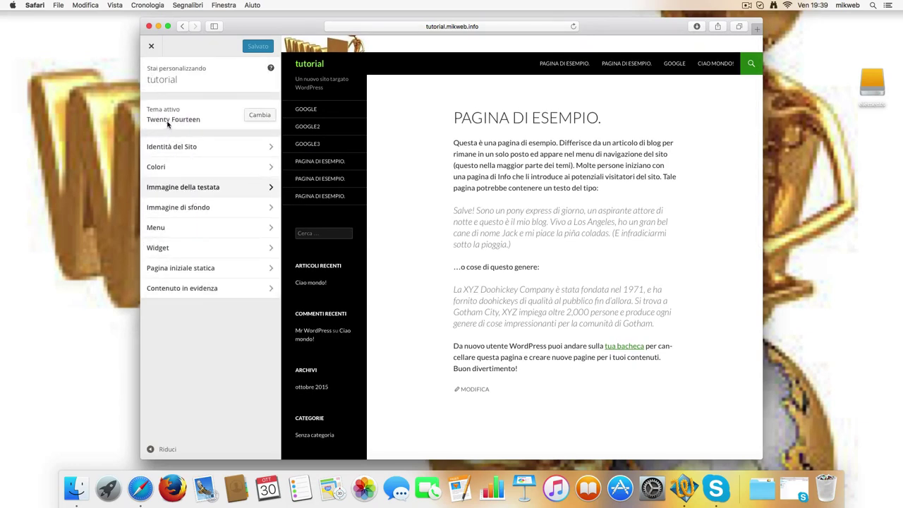
- Look through the installed themes offered for replacing Twenty Fourteen and close the customizer
click(262, 116)
scroll(247, 201, down, 3)
scroll(232, 208, up, 4)
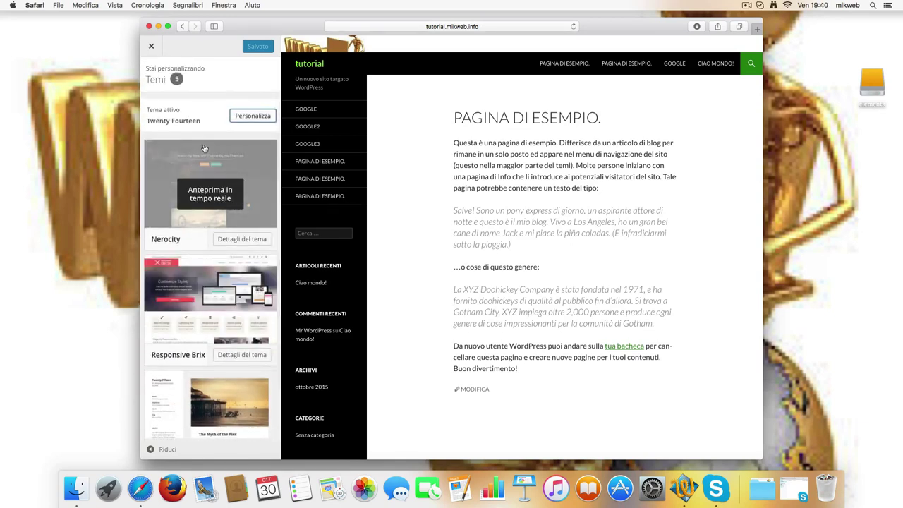
mouse_move(223, 182)
click(151, 46)
- Go to the Temi page under Aspetto and start adding a new theme
mouse_move(153, 51)
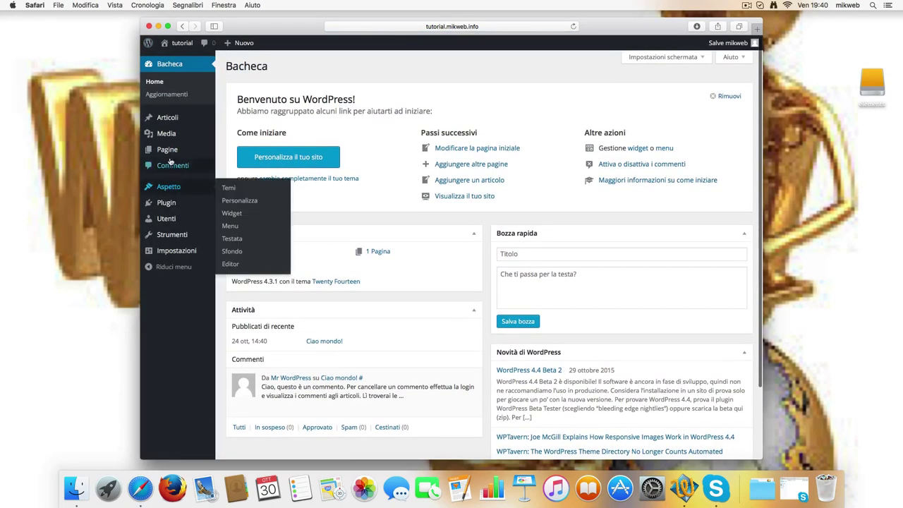
click(230, 188)
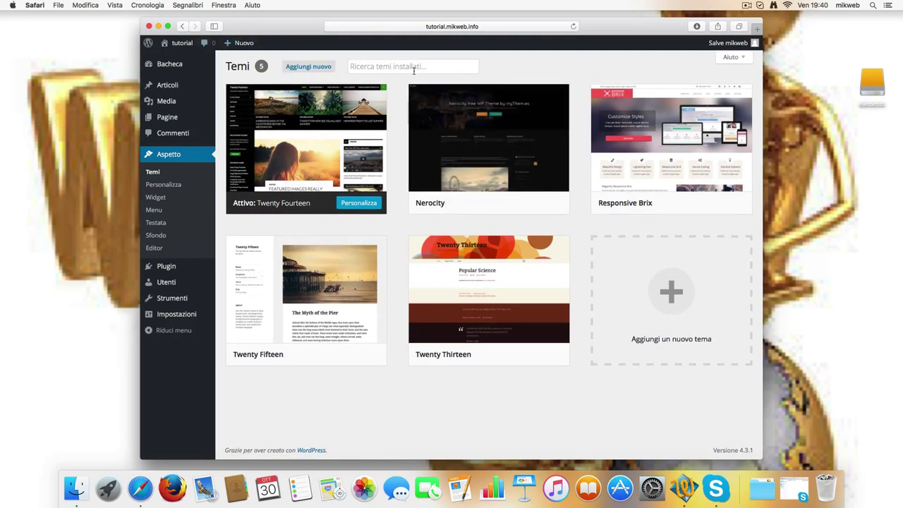
click(308, 69)
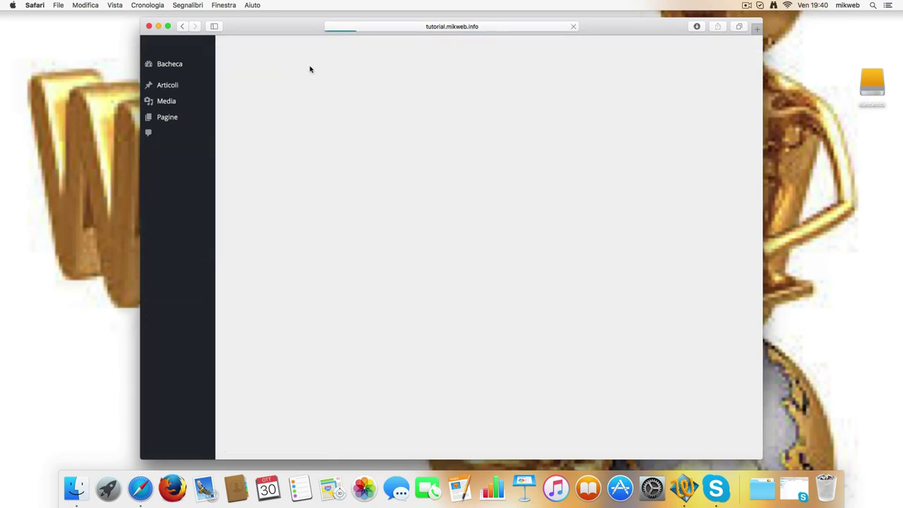
- Search the theme directory for "nero" and for "verde"
click(636, 95)
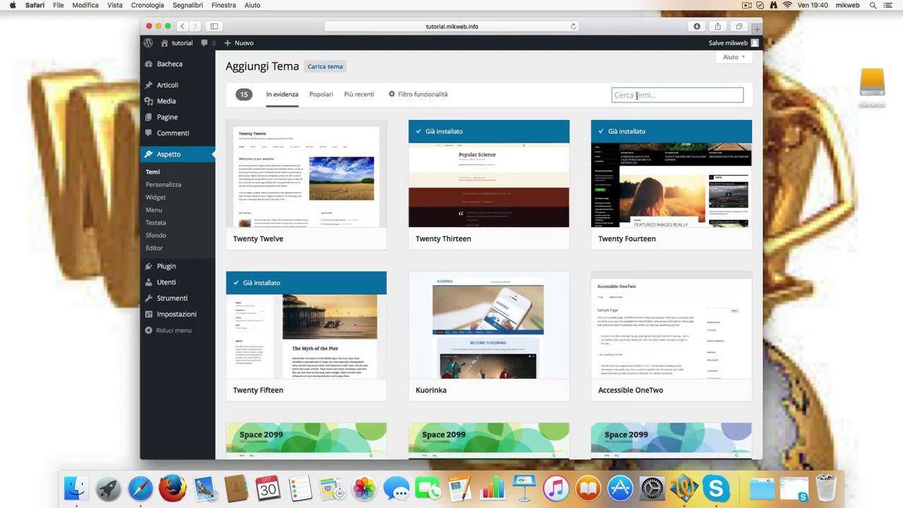
text(nero)
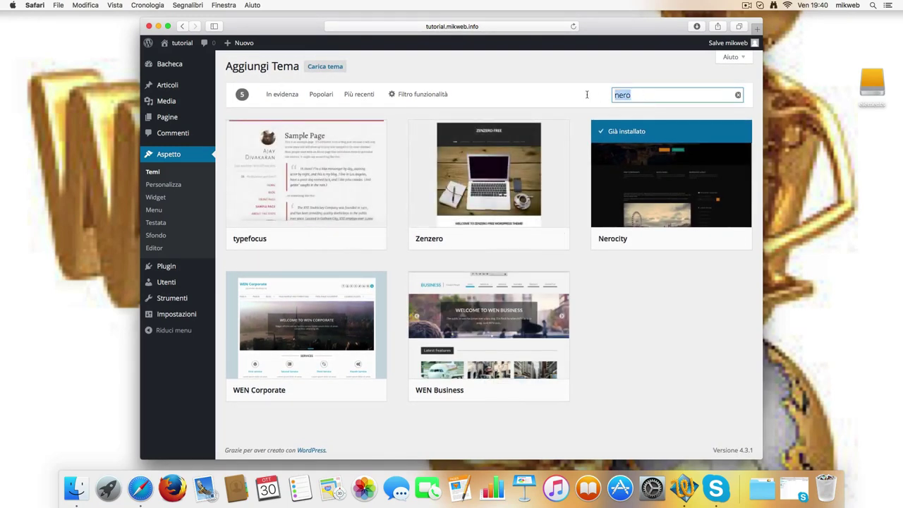
text(verde)
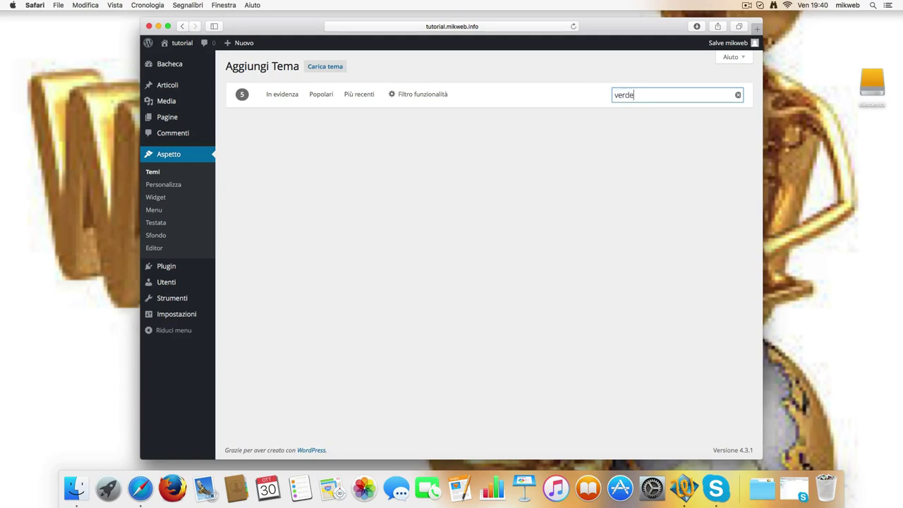
- Search the theme directory for "black" and look through the matching themes
click(325, 99)
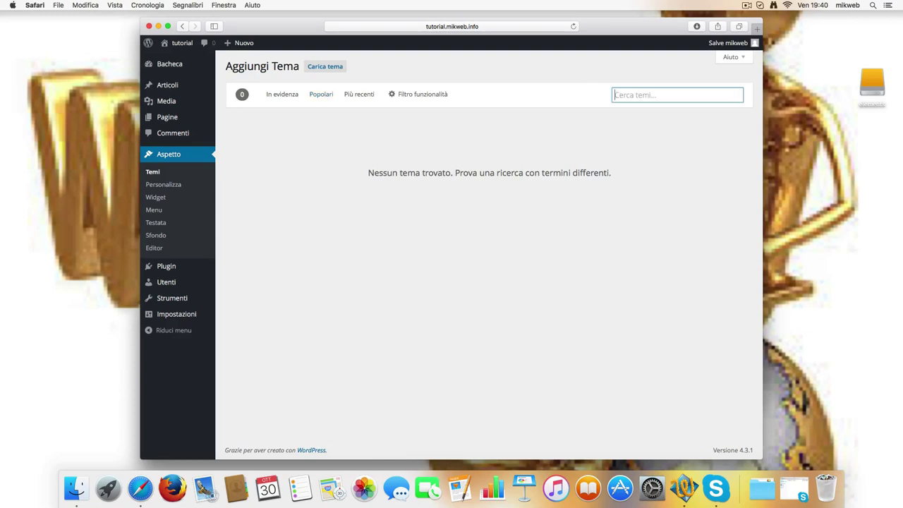
text(black)
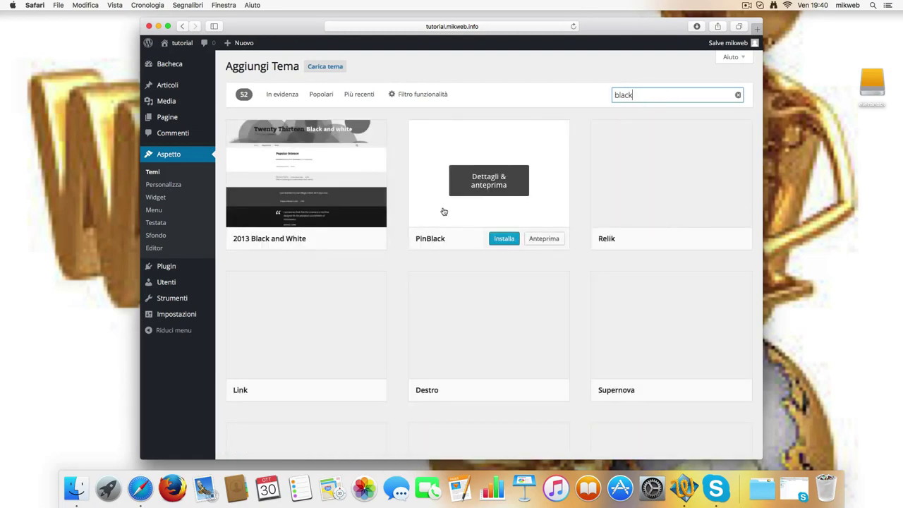
scroll(319, 228, down, 1)
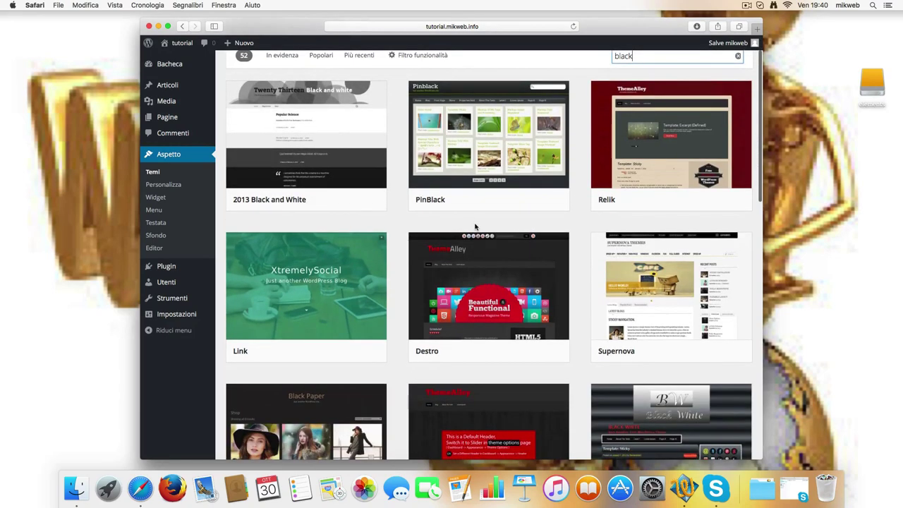
scroll(620, 143, up, 1)
scroll(494, 268, down, 8)
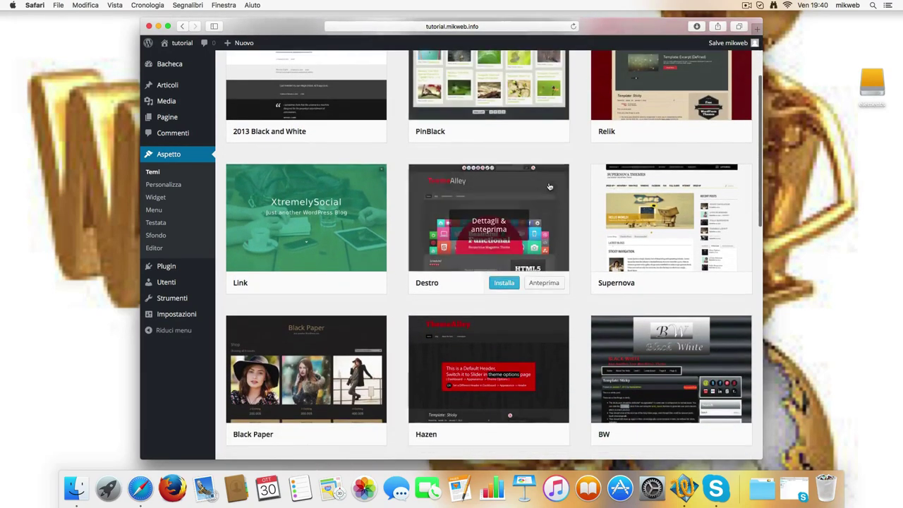
scroll(526, 276, down, 10)
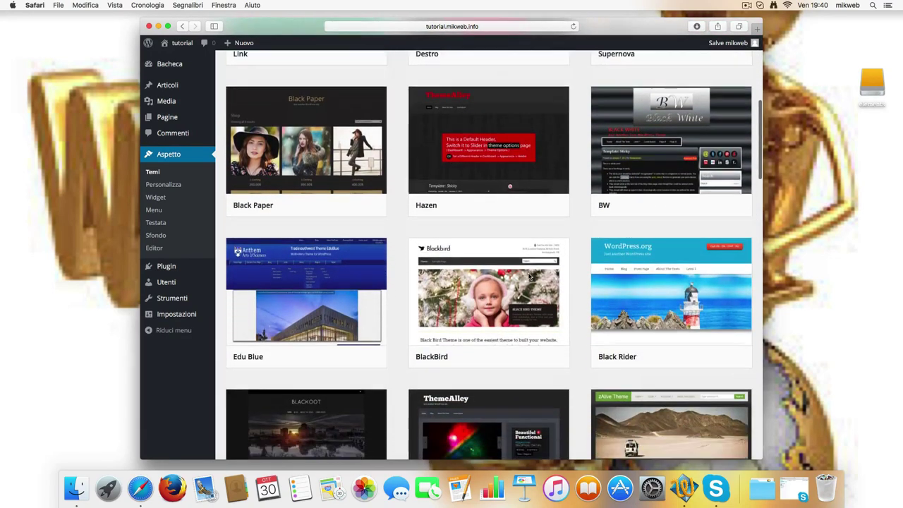
scroll(557, 270, down, 7)
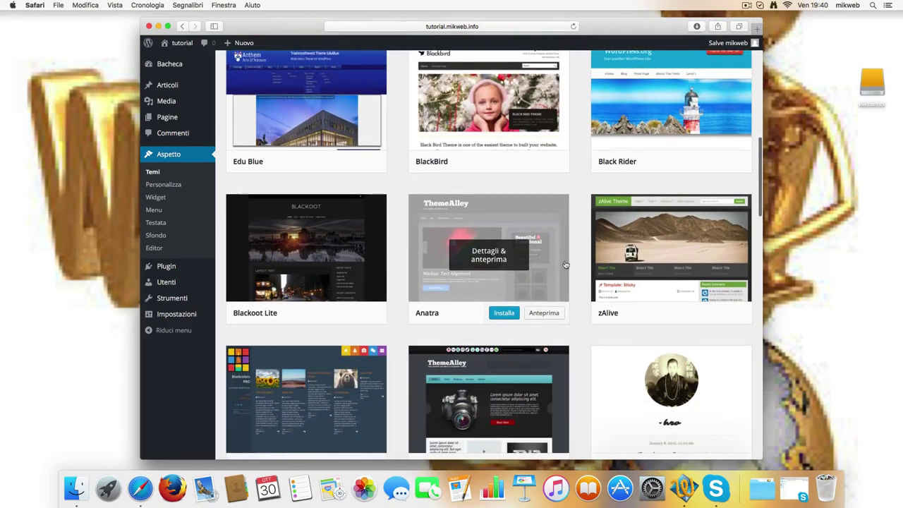
scroll(571, 268, down, 12)
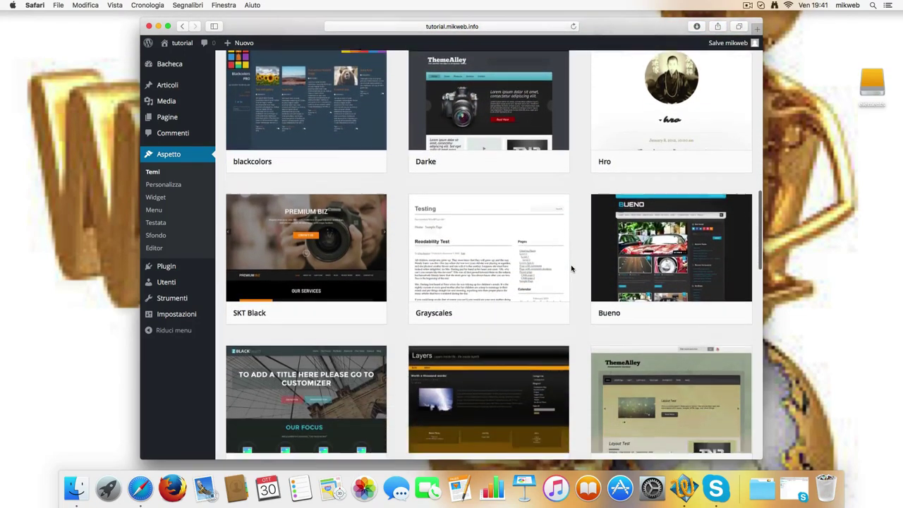
scroll(565, 270, down, 5)
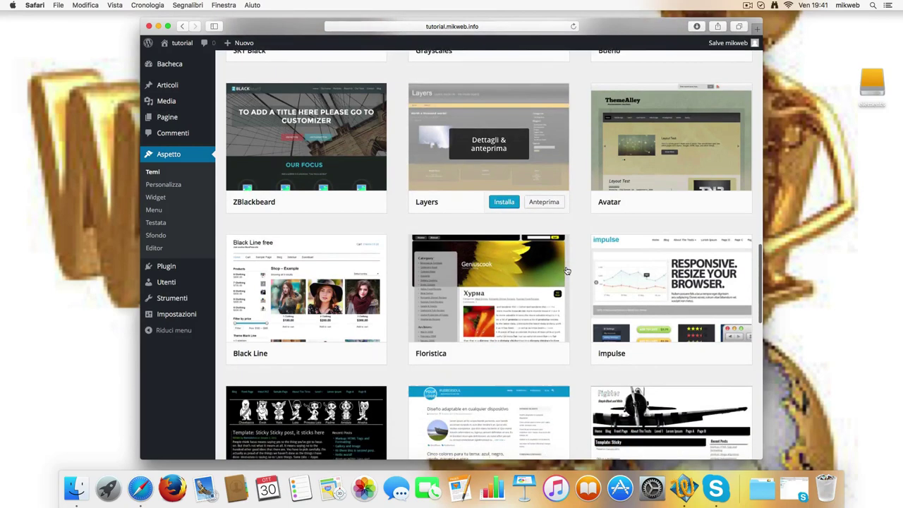
scroll(557, 268, up, 20)
scroll(519, 256, up, 6)
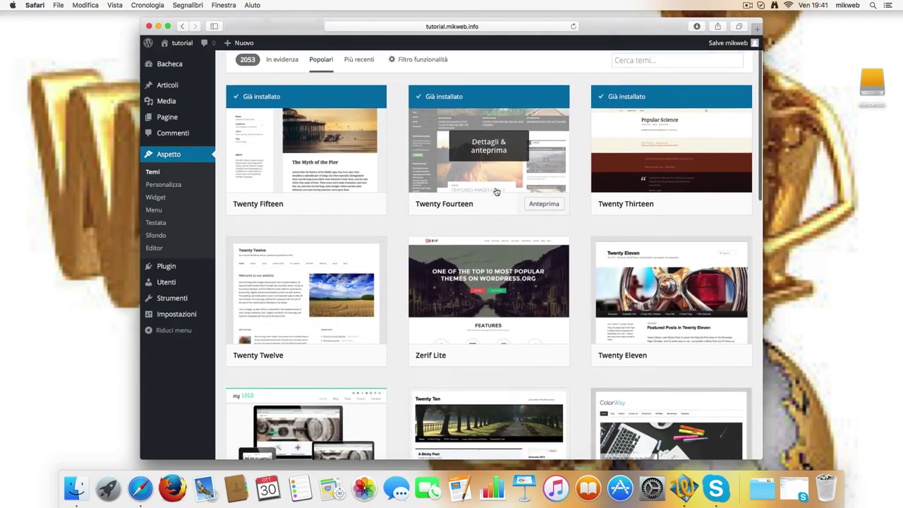
- Browse the themes in the Popolari listing and return to the start of the list
scroll(487, 196, down, 4)
scroll(508, 201, down, 6)
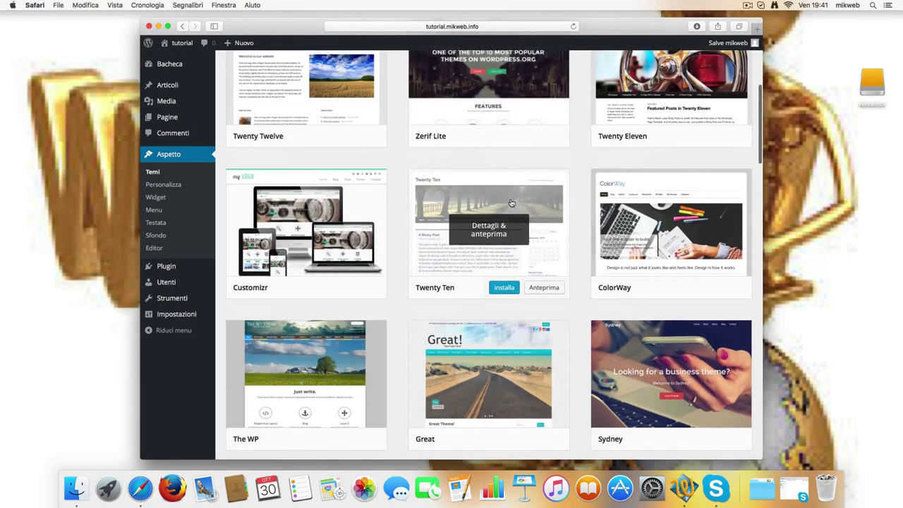
scroll(511, 203, down, 6)
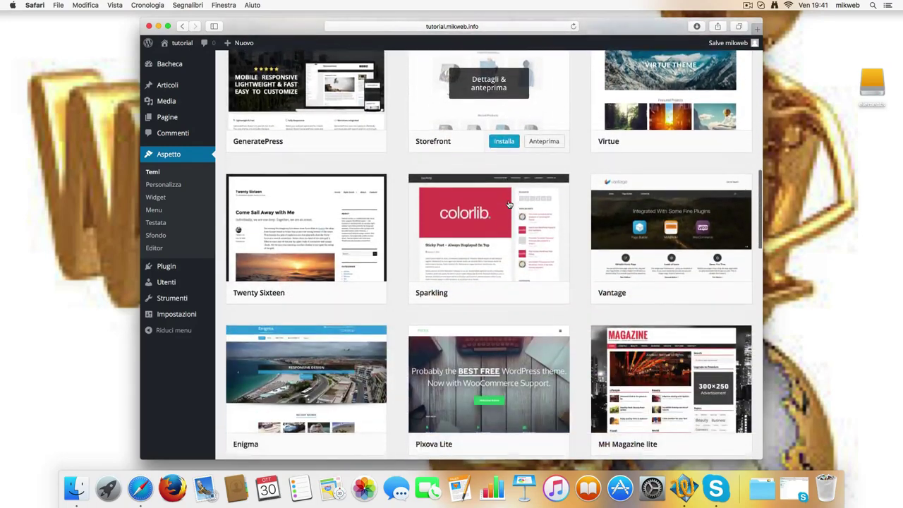
scroll(509, 204, down, 3)
scroll(508, 205, up, 5)
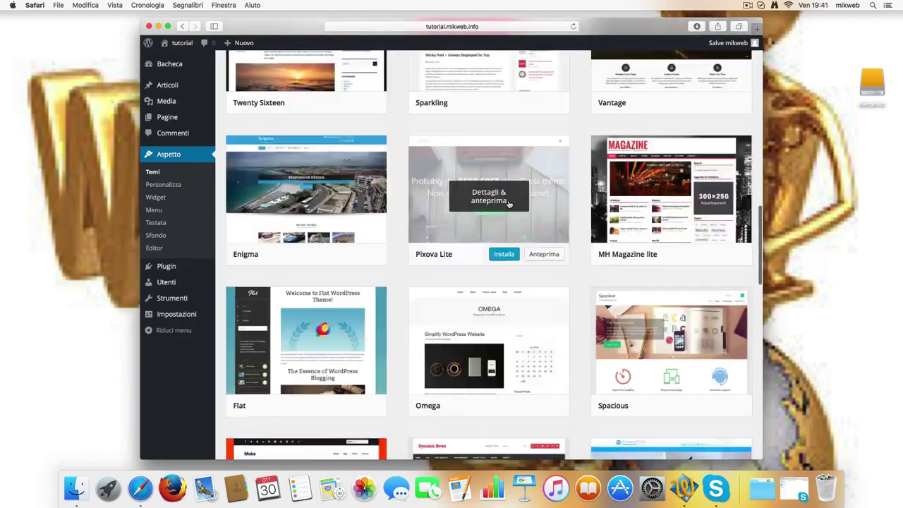
scroll(436, 187, up, 10)
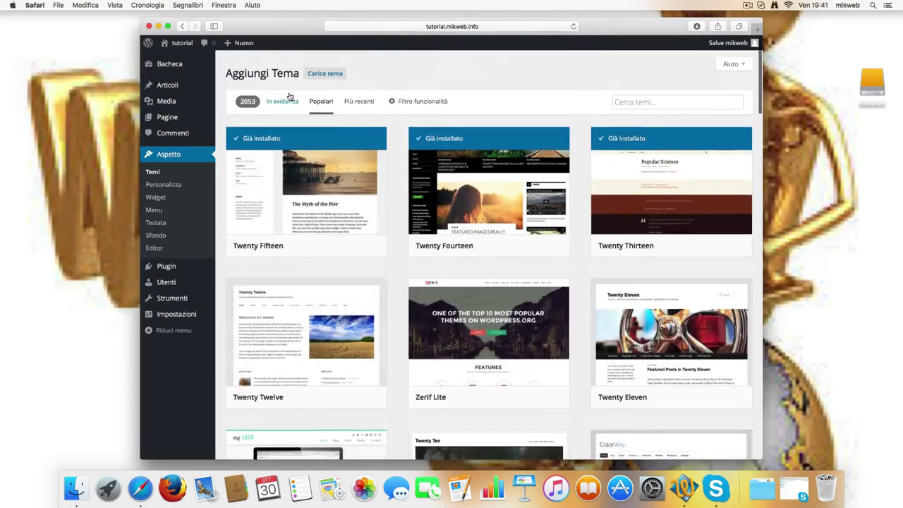
- Open the feature filter and select the colours Nero and Blu with the layouts Due colonne and Barra laterale sinistra
click(421, 97)
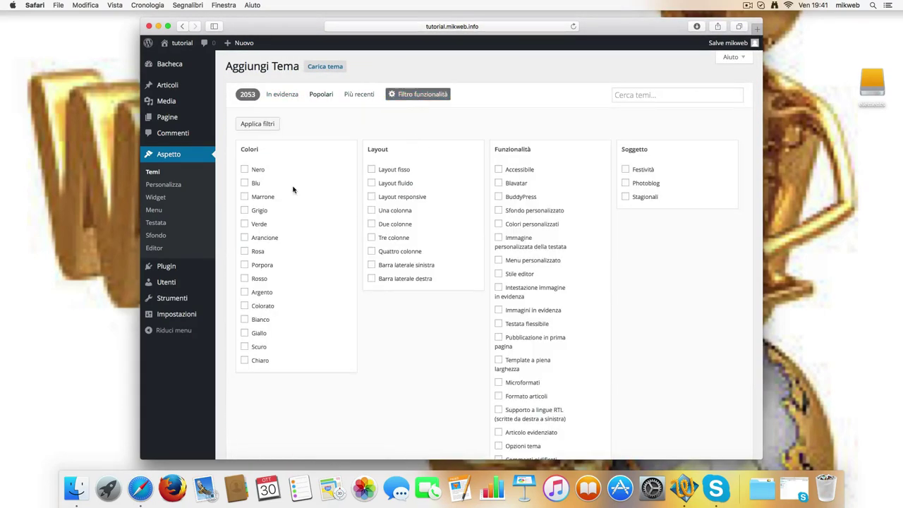
click(254, 170)
click(247, 186)
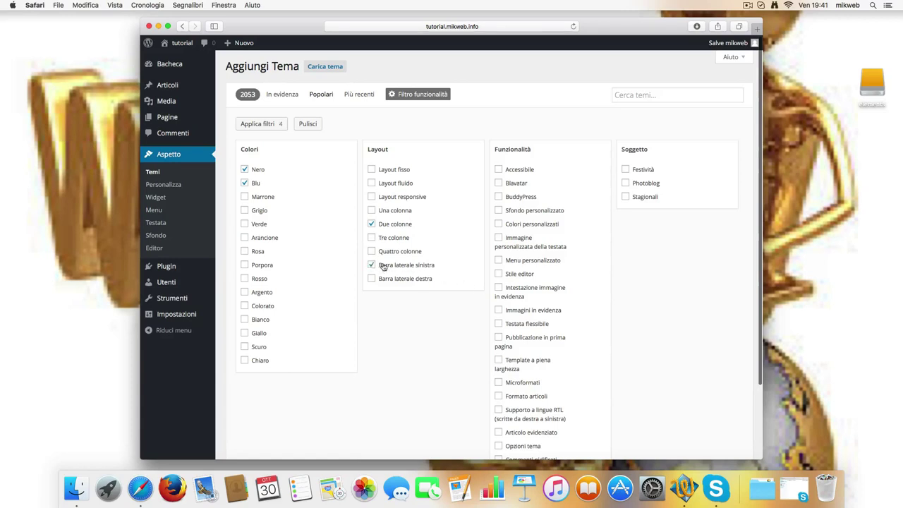
- Select the Intestazione immagine in evidenza, Immagini in evidenza and Photoblog filters and apply all selected filters
scroll(536, 188, down, 3)
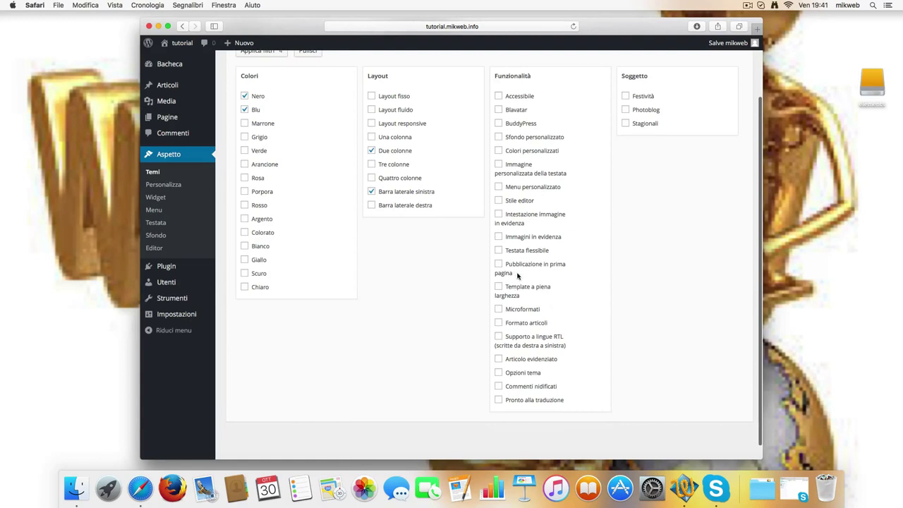
click(499, 238)
scroll(631, 138, up, 3)
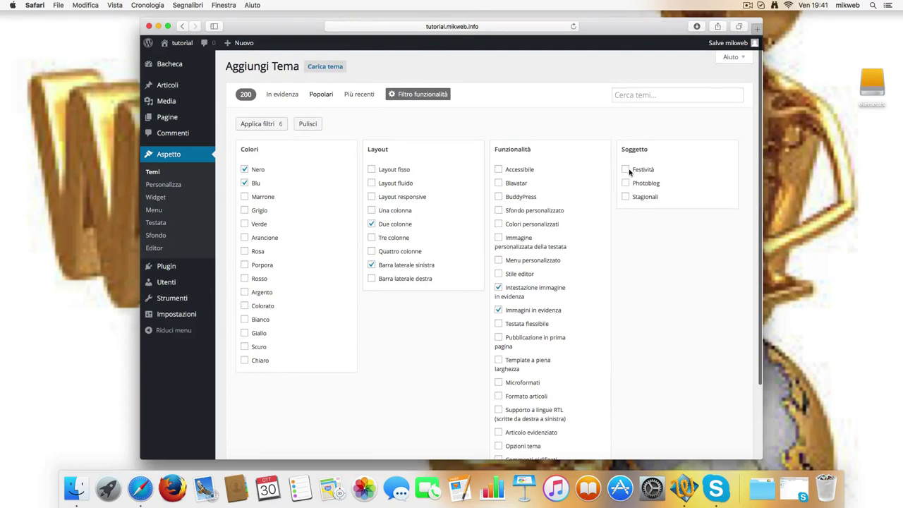
click(626, 183)
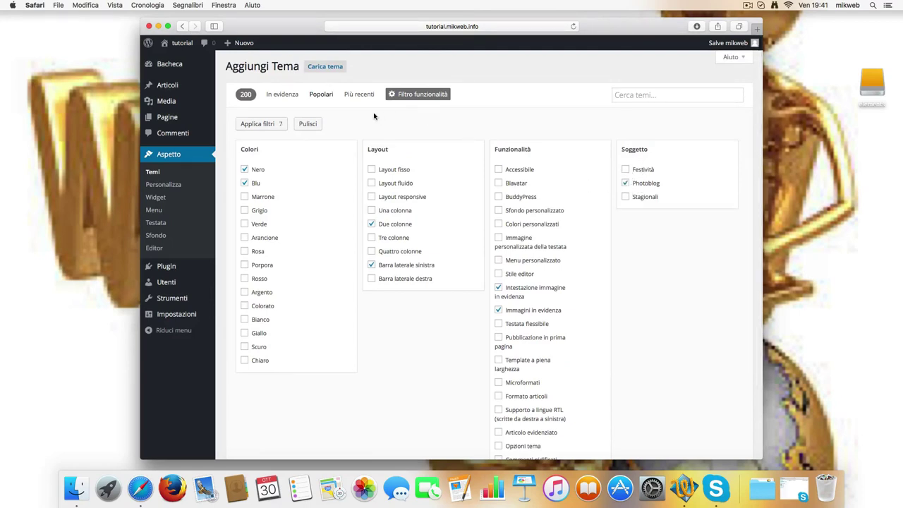
click(266, 124)
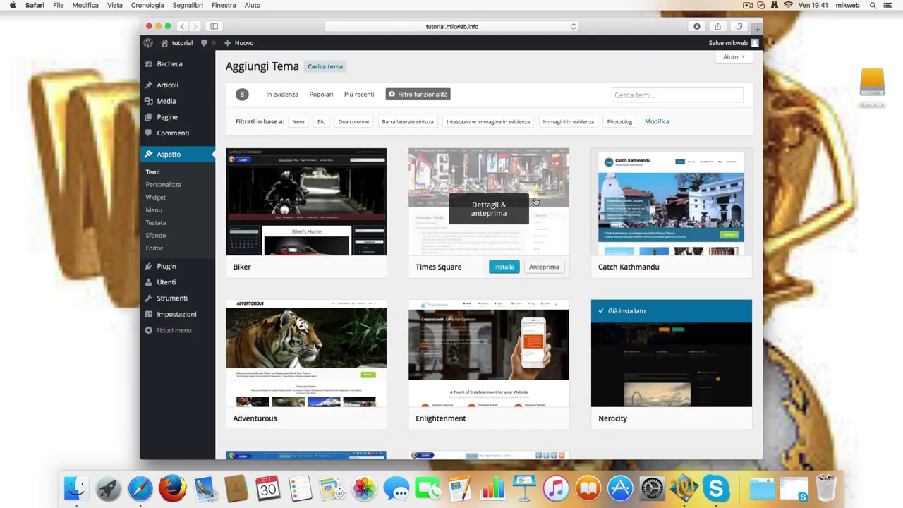
- Look through the filtered themes and open the details and preview of Nerocity
scroll(519, 208, down, 5)
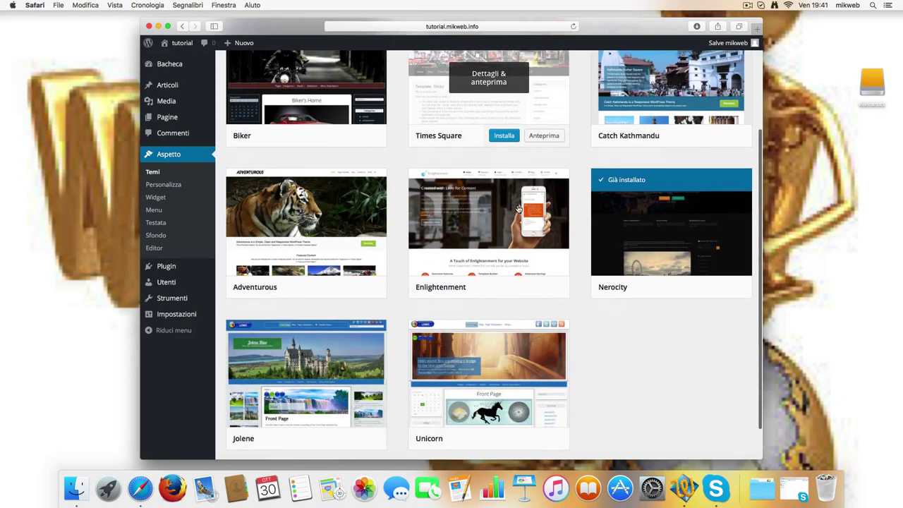
scroll(519, 207, down, 2)
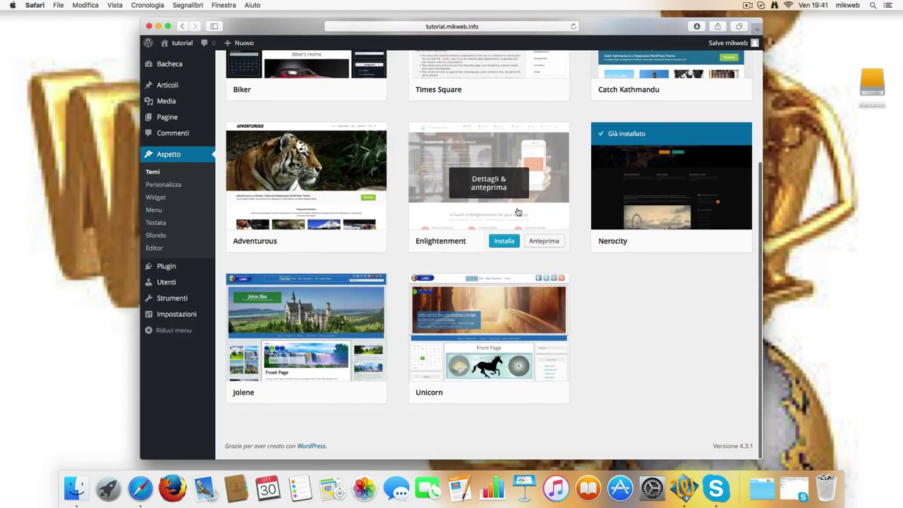
scroll(530, 207, up, 5)
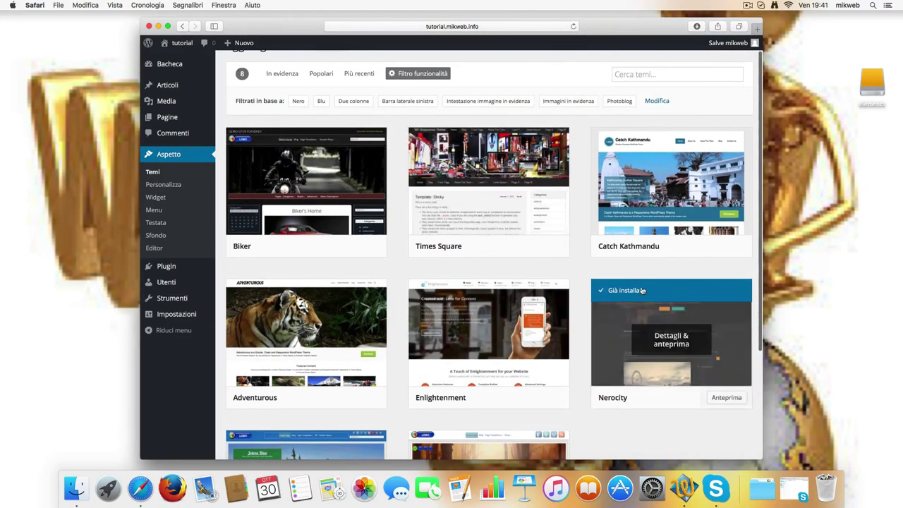
click(654, 306)
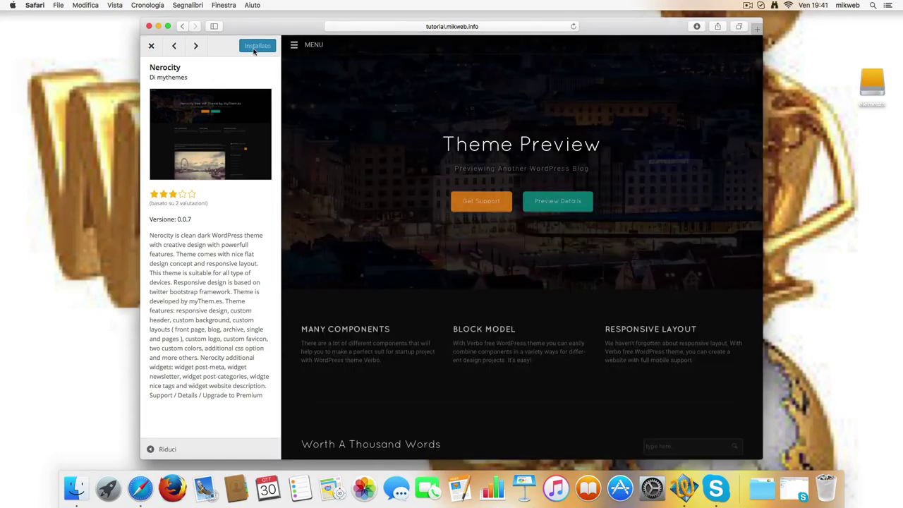
- Step through the previews of the filtered themes around Nerocity, from Adventurous to Unicorn
click(174, 46)
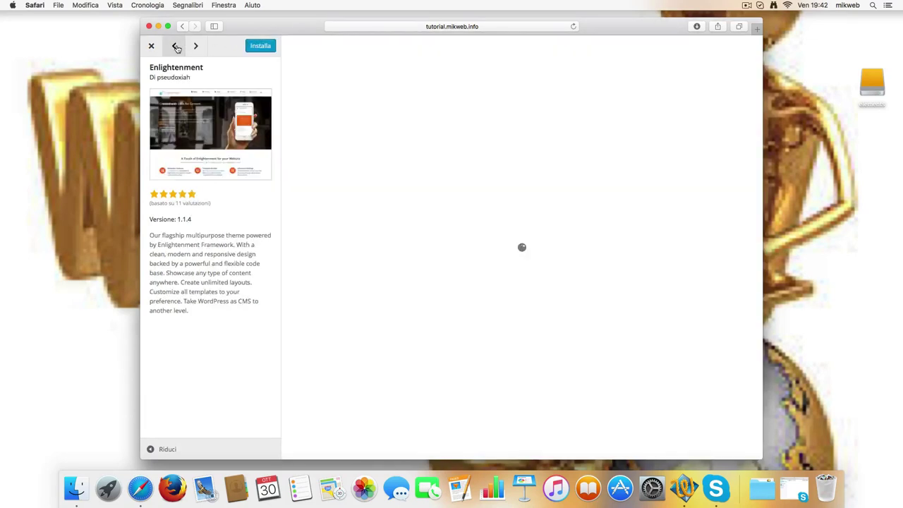
click(174, 46)
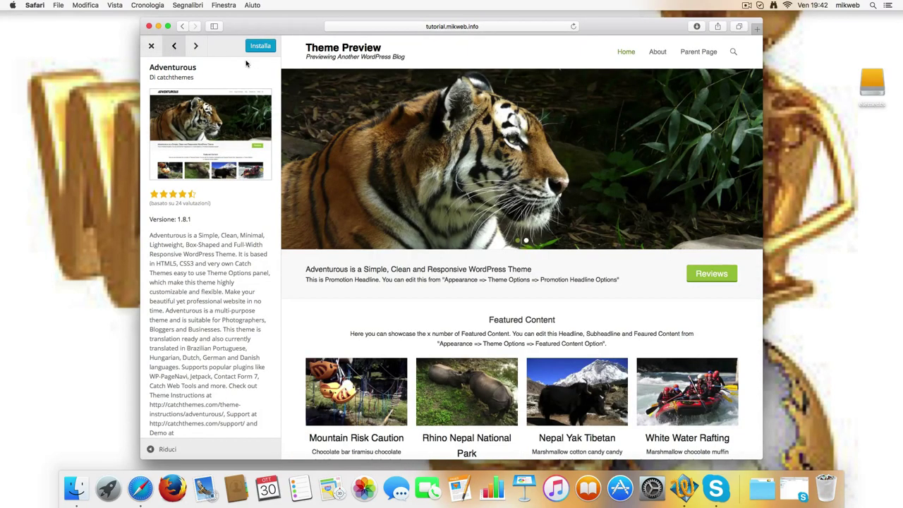
click(196, 47)
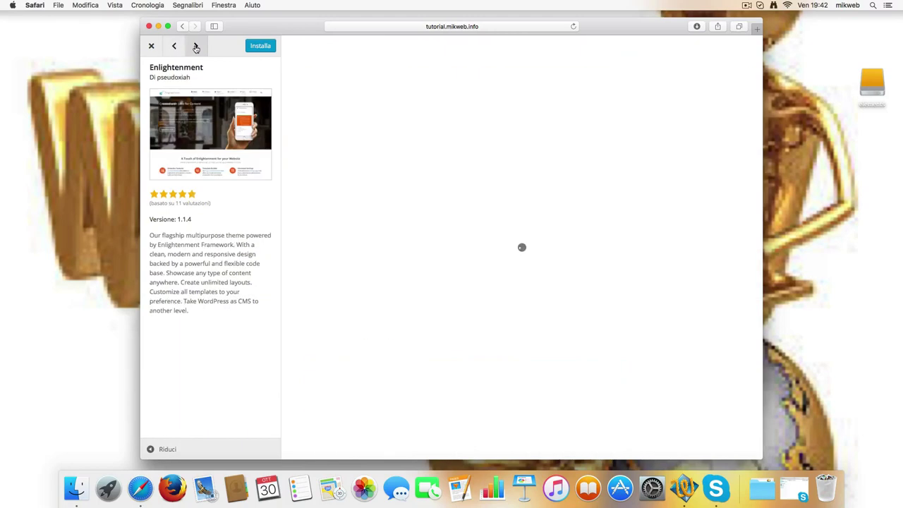
click(196, 47)
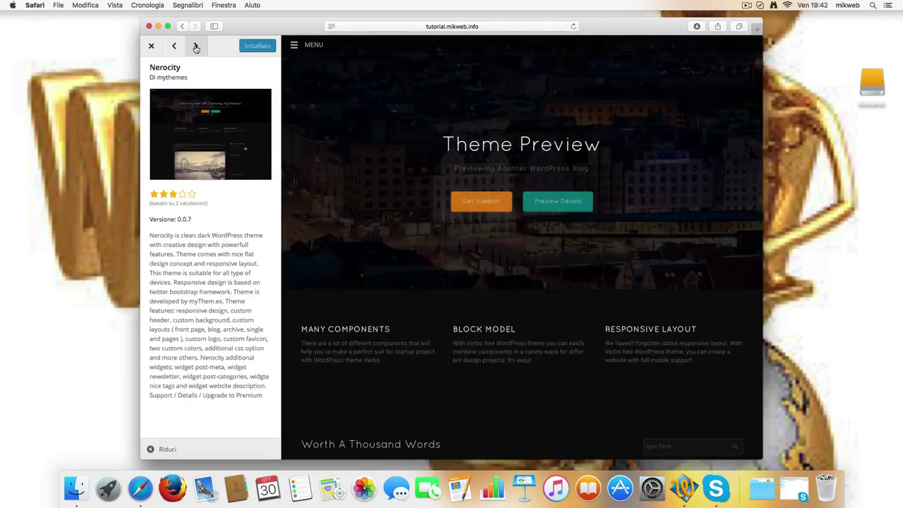
click(196, 47)
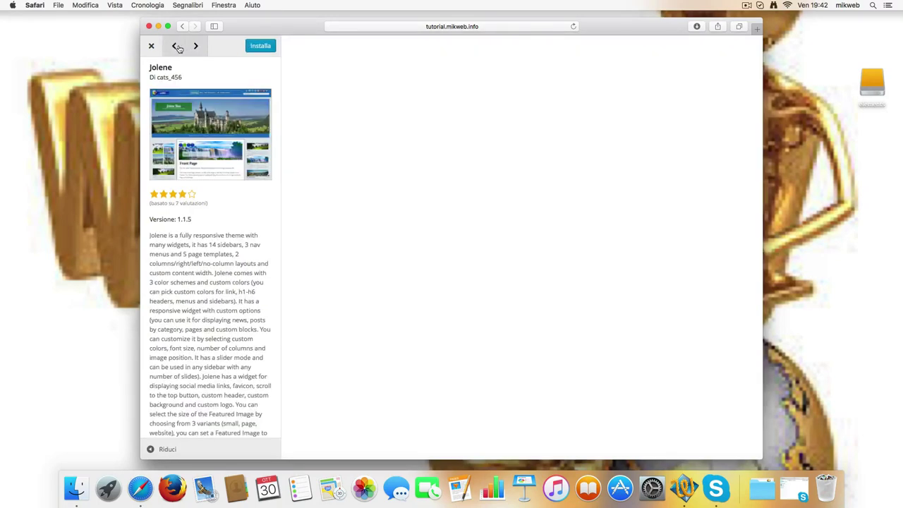
click(199, 47)
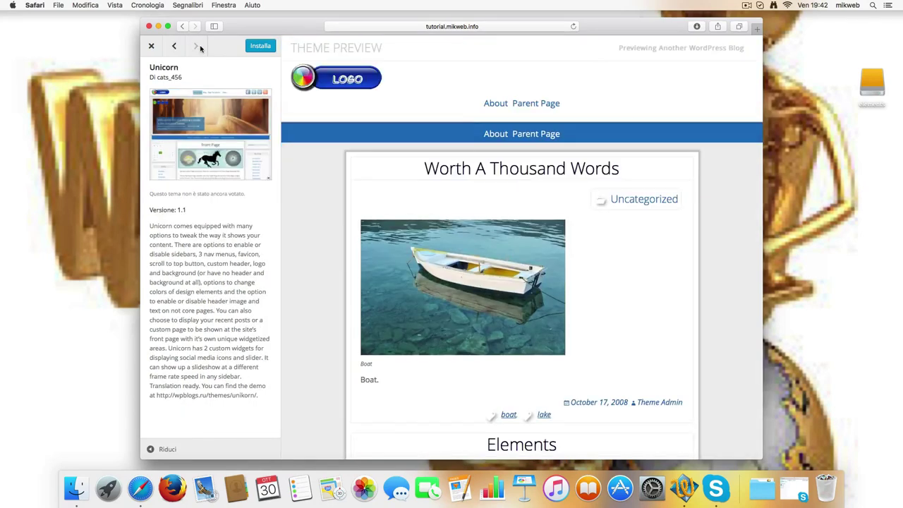
- Close the theme preview, go to the installed themes and activate Nerocity
click(151, 45)
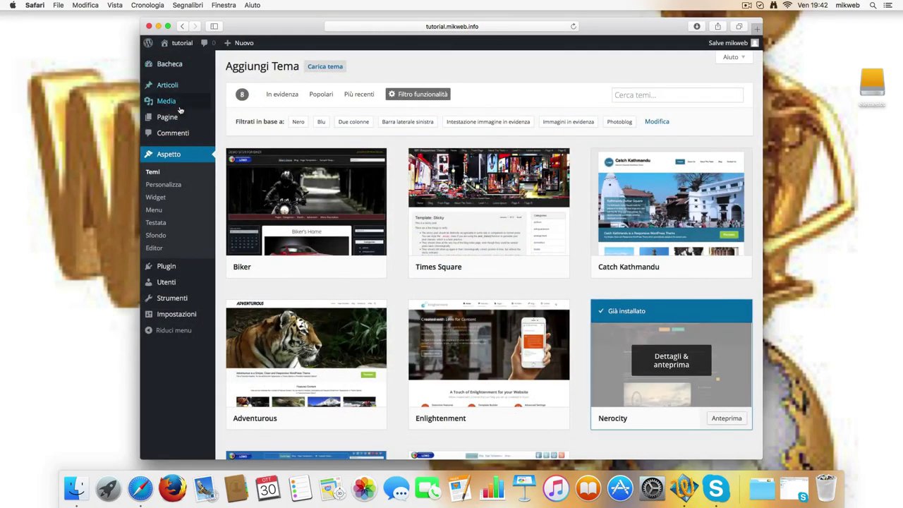
click(170, 173)
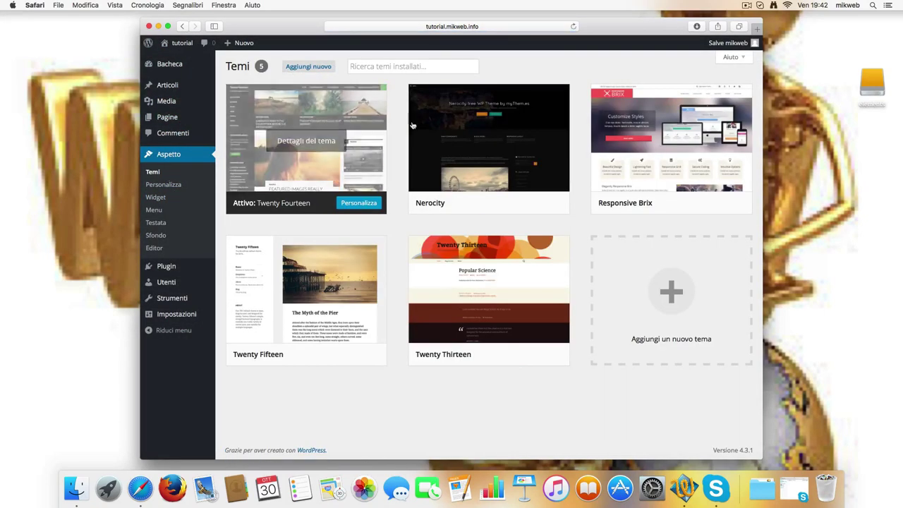
mouse_move(491, 133)
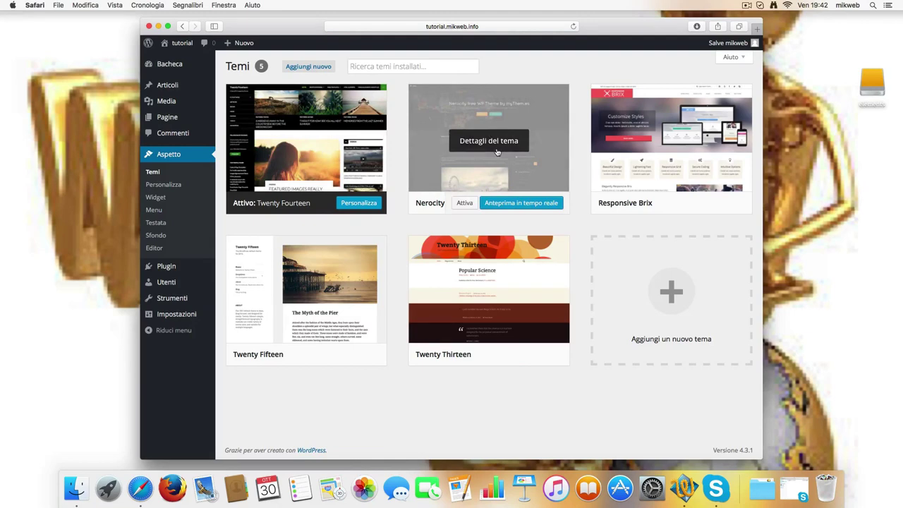
click(465, 203)
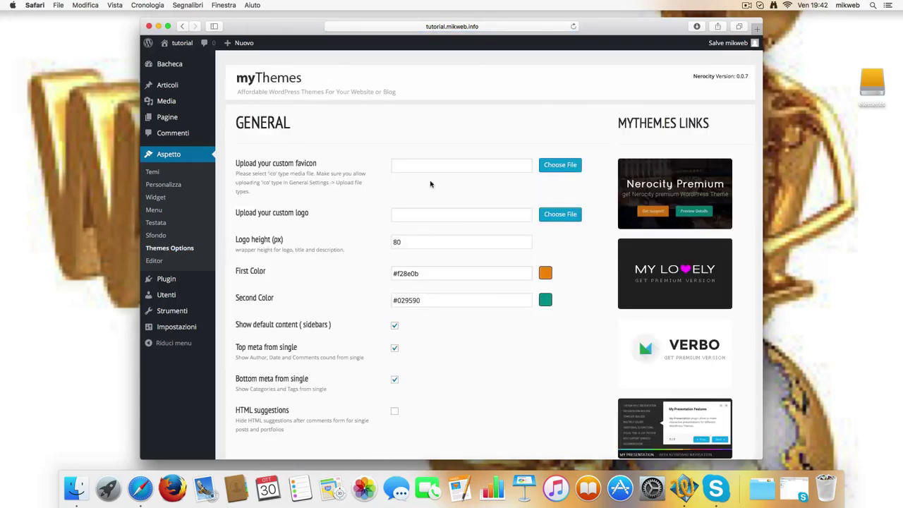
- Enable the first button in the header in Nerocity's theme options
scroll(441, 190, down, 1)
scroll(438, 187, up, 1)
scroll(455, 190, down, 1)
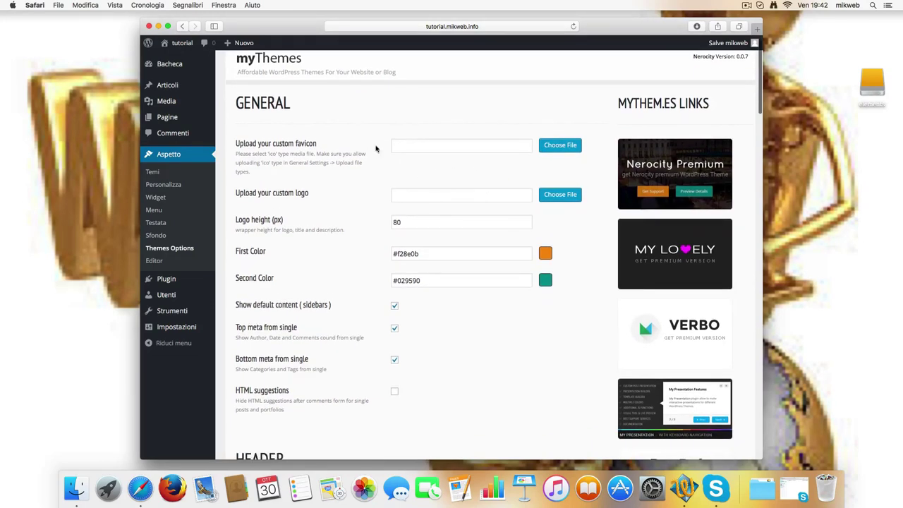
scroll(459, 190, down, 4)
scroll(481, 213, down, 2)
scroll(483, 216, down, 2)
scroll(480, 220, down, 4)
scroll(481, 222, down, 9)
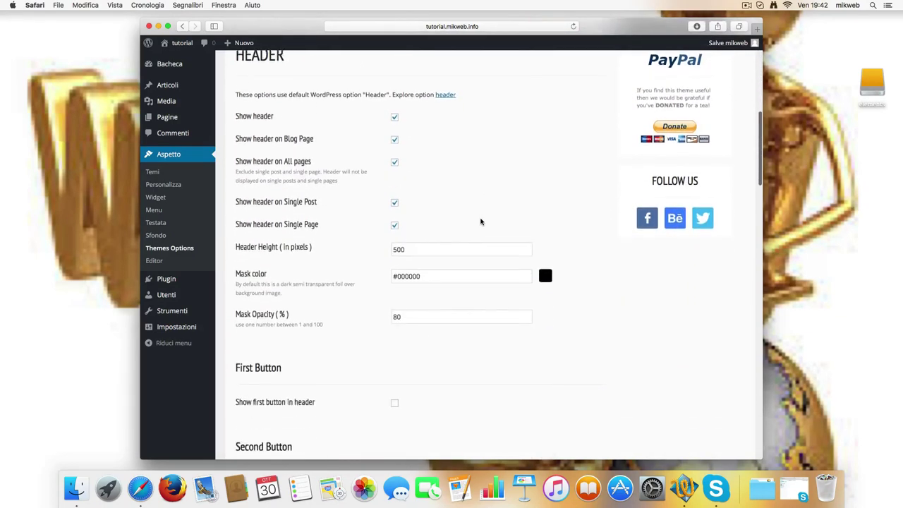
scroll(481, 222, down, 5)
click(393, 294)
- Enable the second button in the header in the theme options
scroll(423, 289, down, 3)
scroll(495, 280, up, 12)
scroll(495, 280, up, 15)
scroll(549, 271, down, 8)
scroll(549, 271, down, 20)
scroll(437, 268, down, 2)
click(395, 209)
- Review the layout, social and custom CSS options of Nerocity and save the theme settings
scroll(461, 251, down, 4)
scroll(461, 251, down, 4)
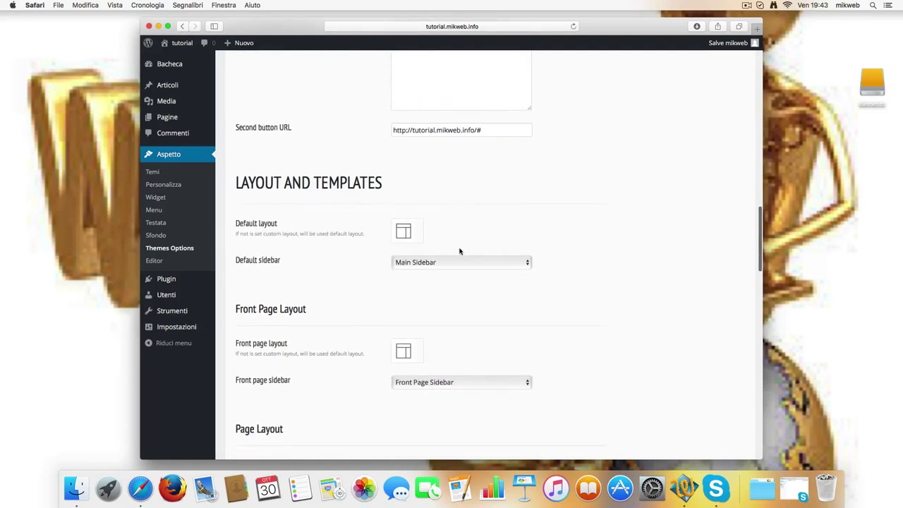
scroll(457, 236, down, 3)
scroll(455, 244, down, 8)
scroll(447, 282, down, 3)
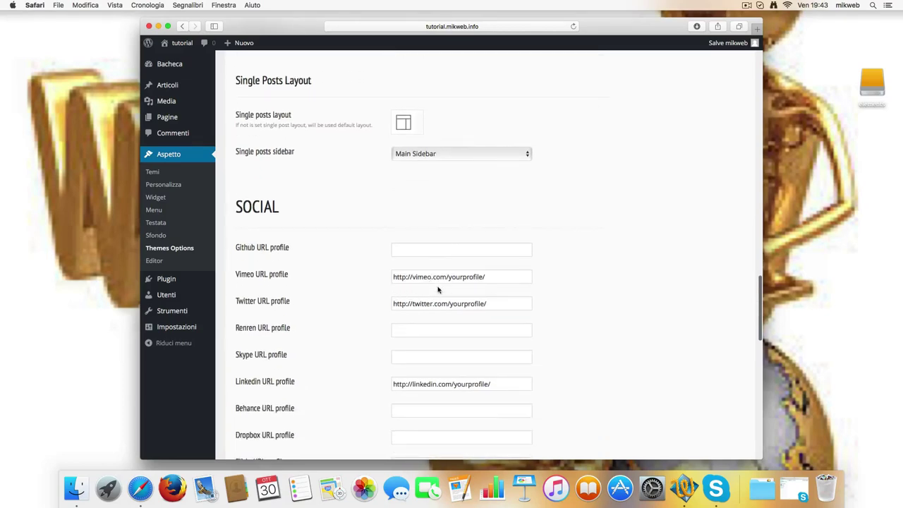
scroll(475, 297, down, 10)
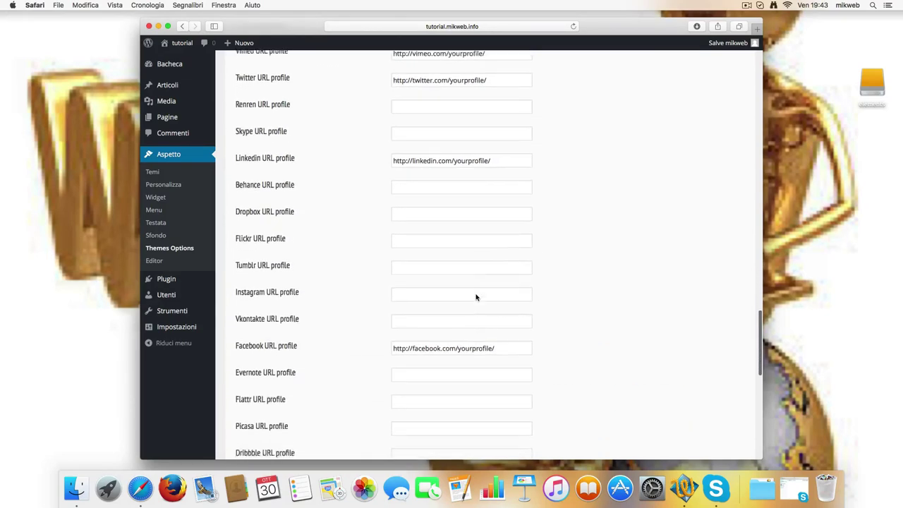
scroll(476, 297, down, 9)
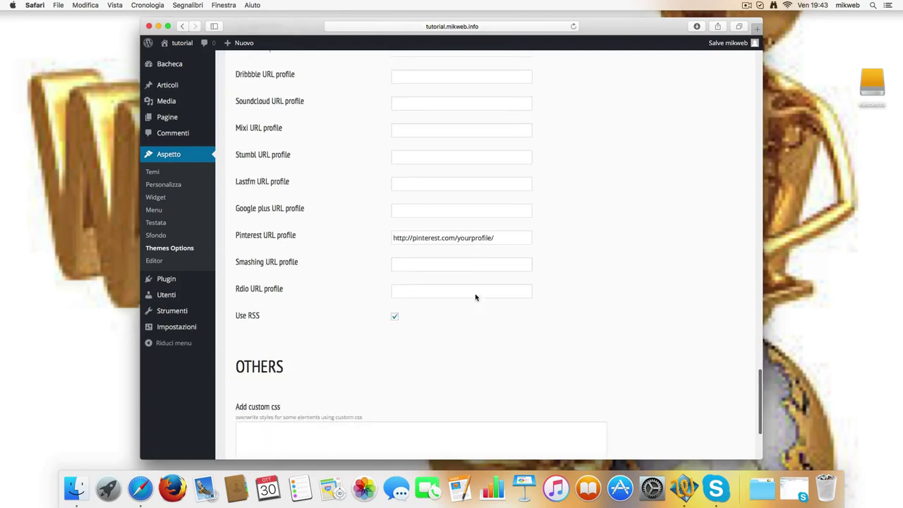
scroll(475, 297, down, 4)
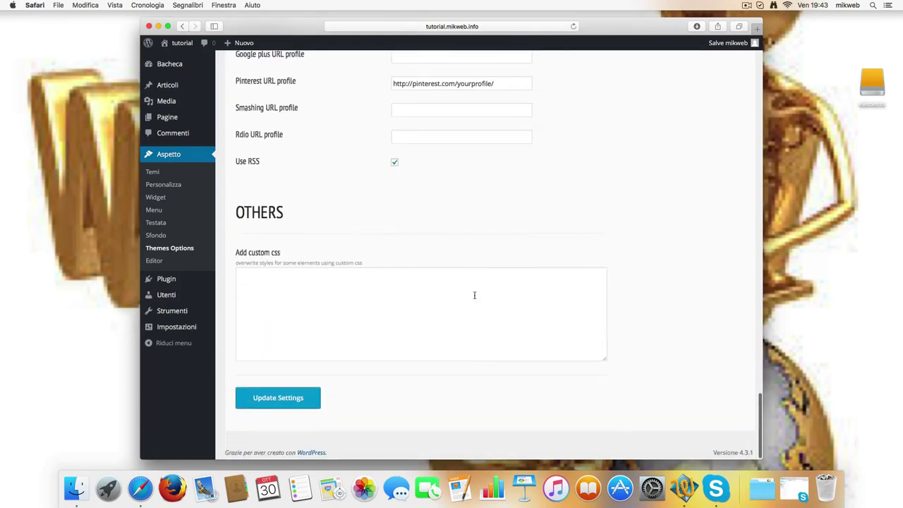
click(297, 400)
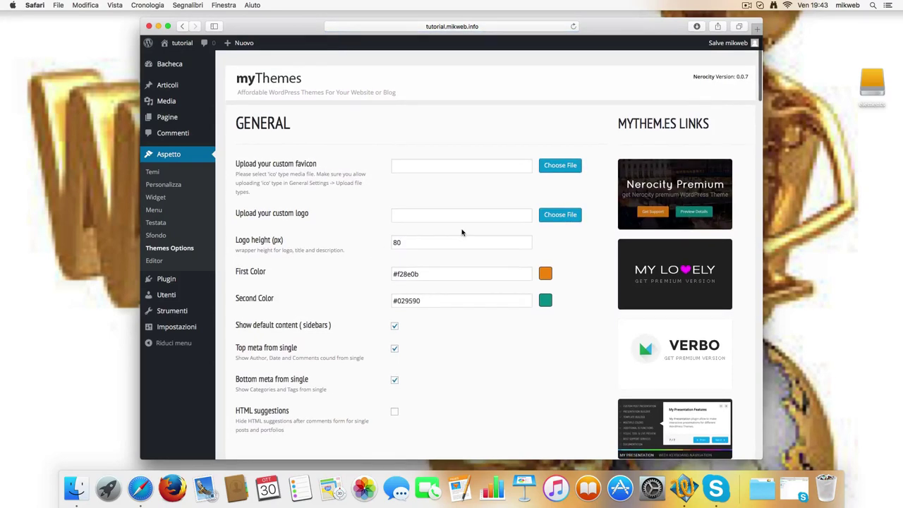
- Visit the live site and look through the whole page in the Nerocity theme
scroll(462, 232, down, 2)
scroll(460, 233, down, 15)
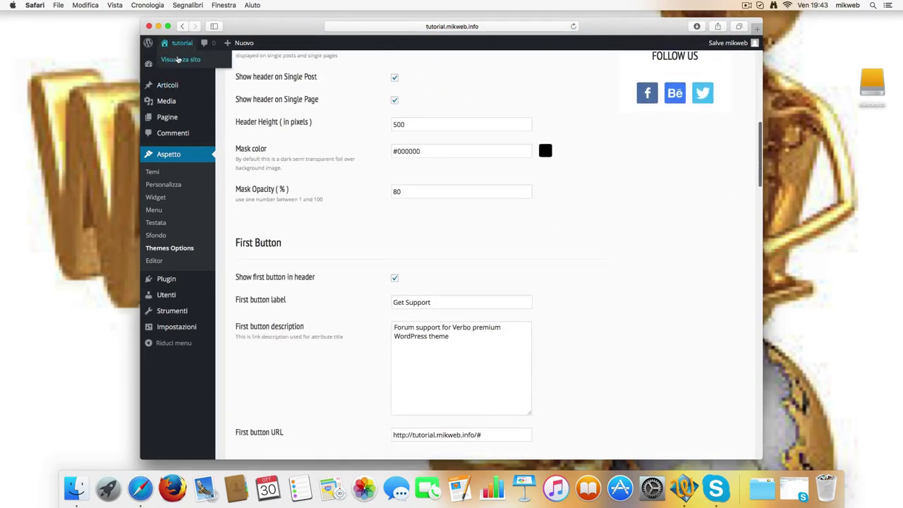
click(179, 60)
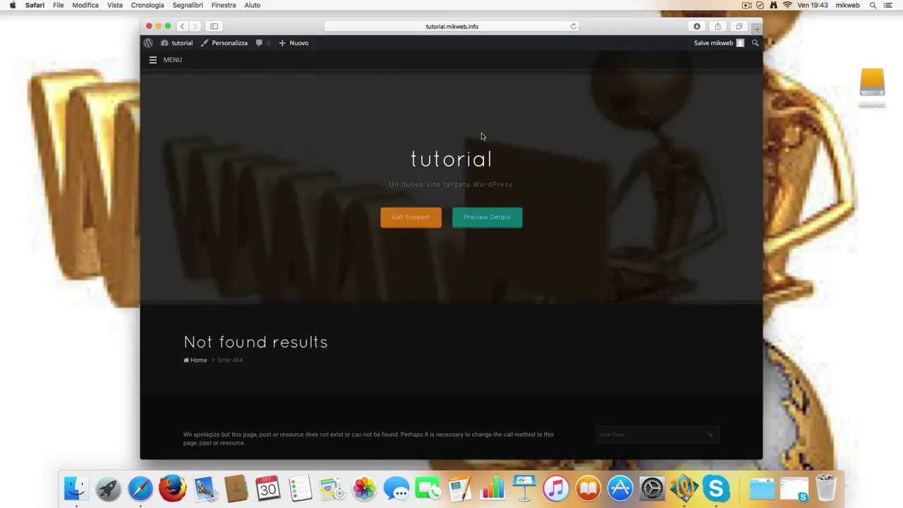
scroll(546, 253, down, 7)
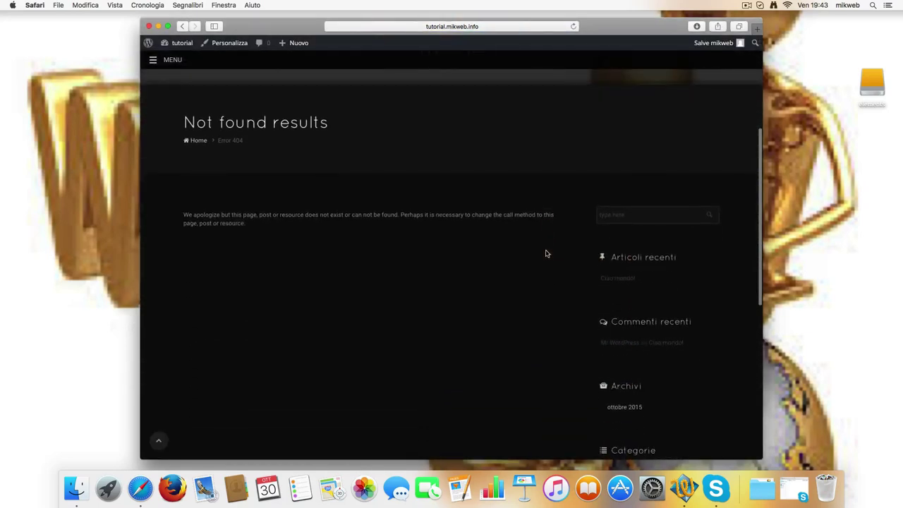
scroll(546, 253, down, 5)
scroll(544, 252, up, 12)
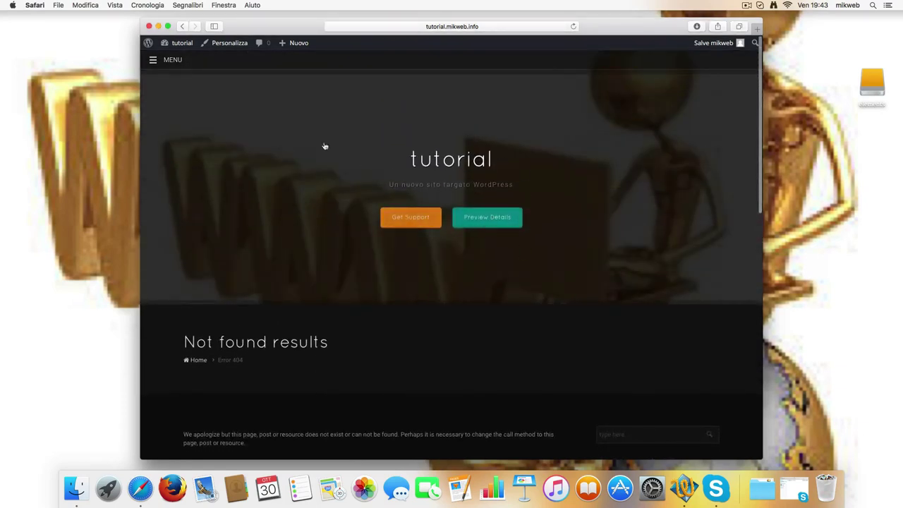
- Open the site's slide-out navigation menu, examine how it behaves along the page, and close it
click(169, 62)
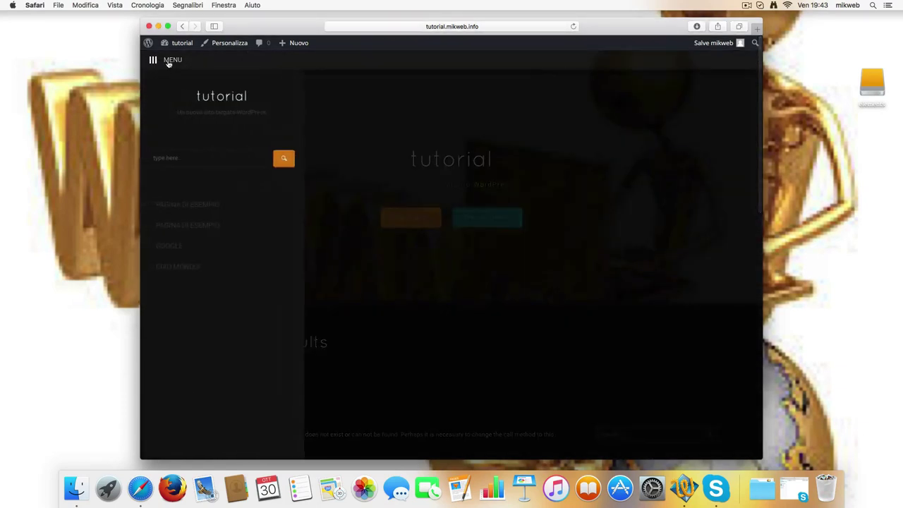
click(169, 61)
click(168, 60)
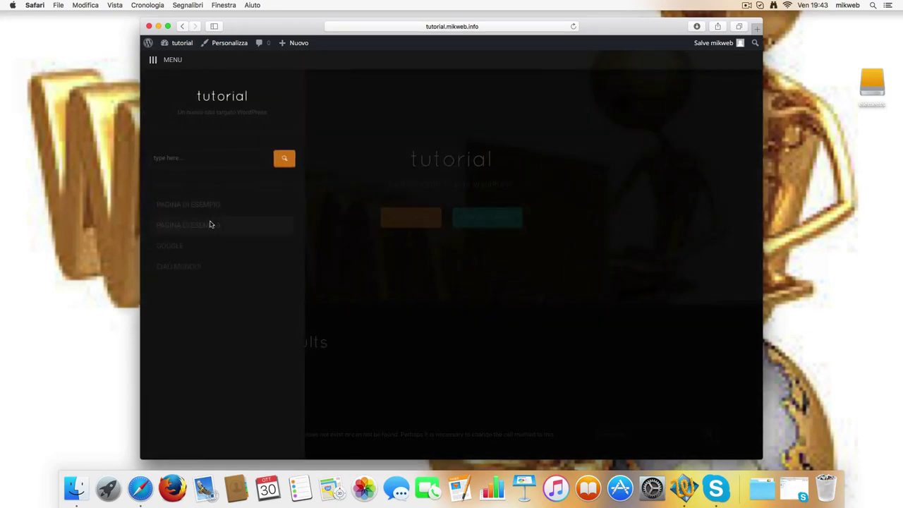
scroll(198, 255, down, 3)
scroll(205, 246, up, 3)
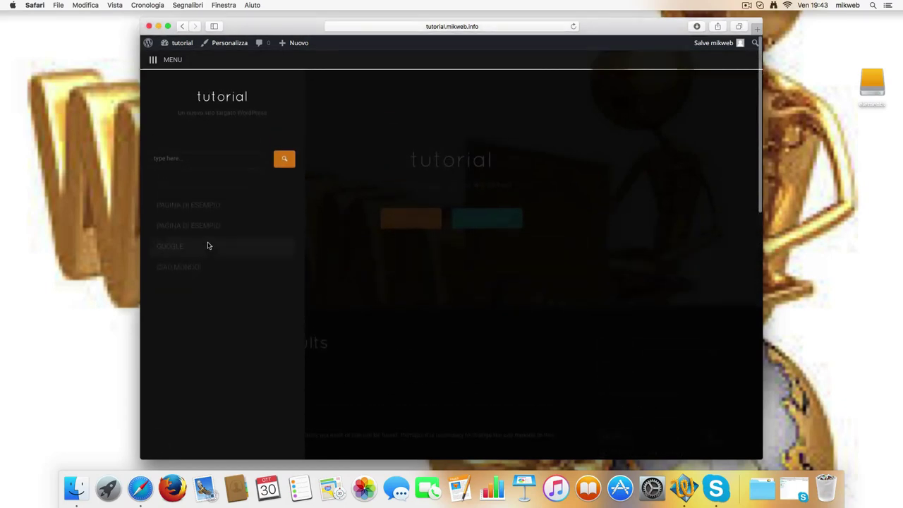
scroll(208, 245, down, 10)
scroll(209, 245, up, 5)
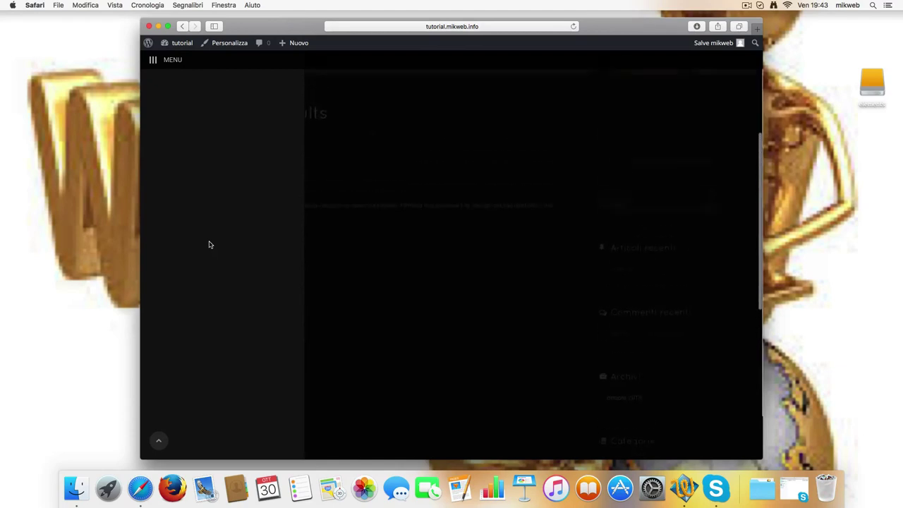
scroll(209, 245, down, 5)
scroll(208, 245, down, 3)
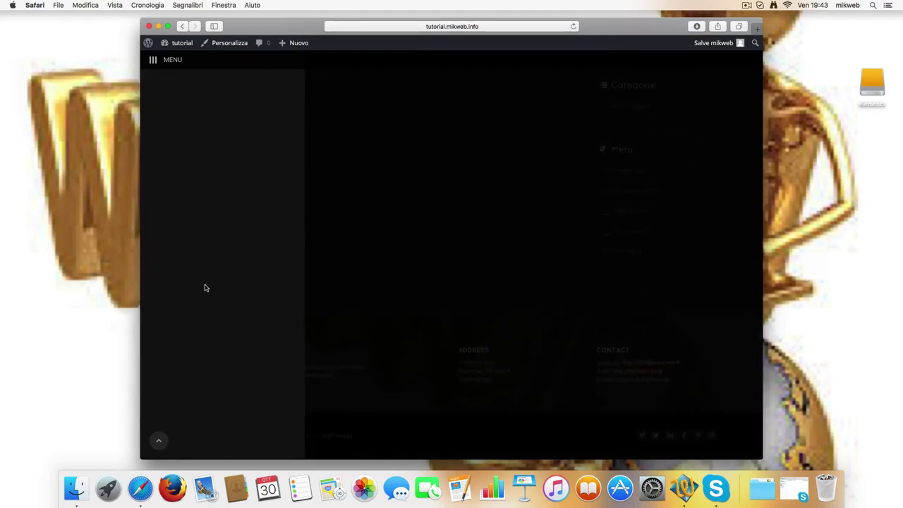
scroll(233, 192, up, 10)
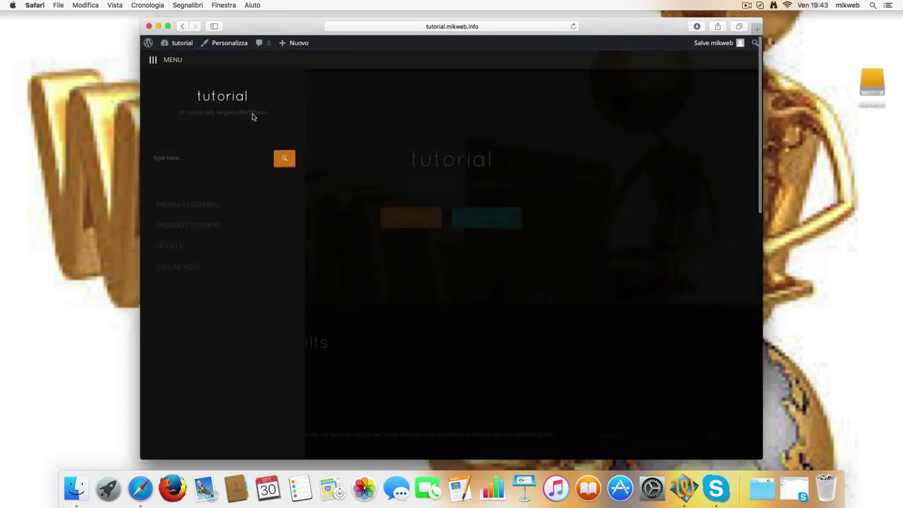
click(153, 61)
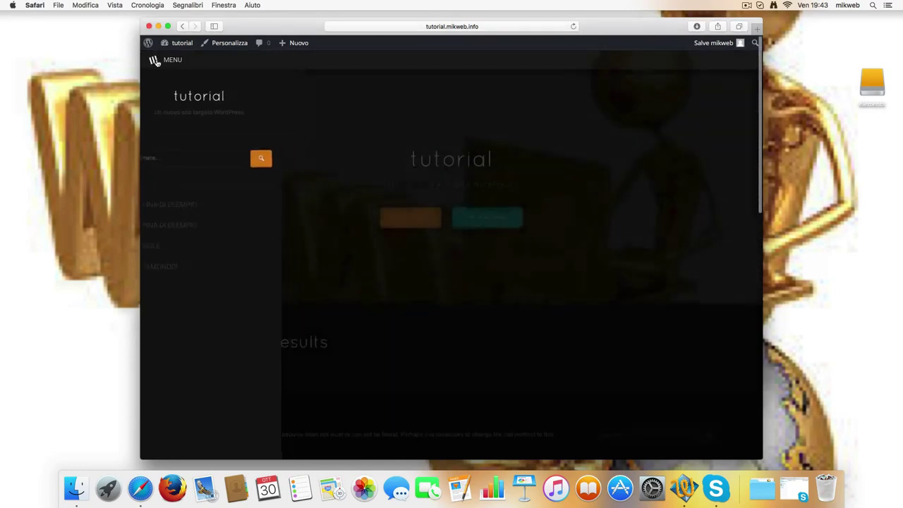
- Return to the dashboard, open the customizer for Nerocity and look at the Identità del Sito settings
click(179, 45)
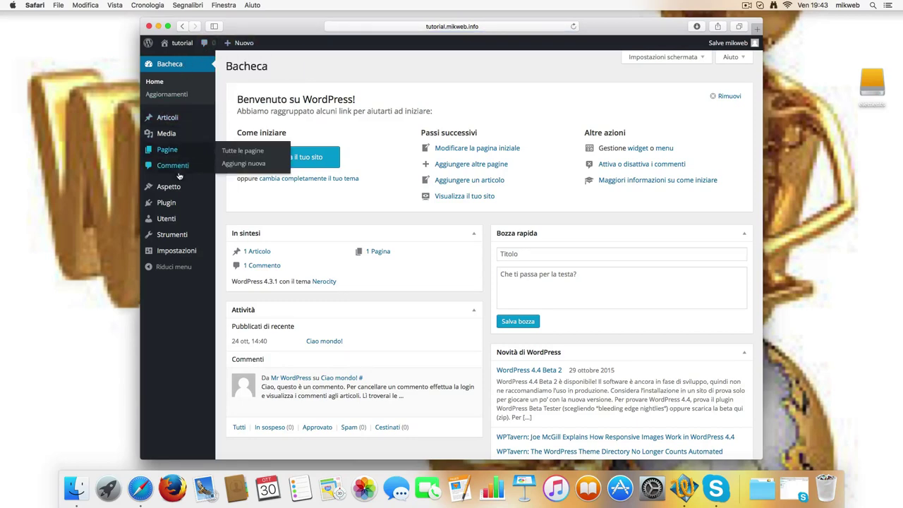
mouse_move(173, 190)
click(229, 189)
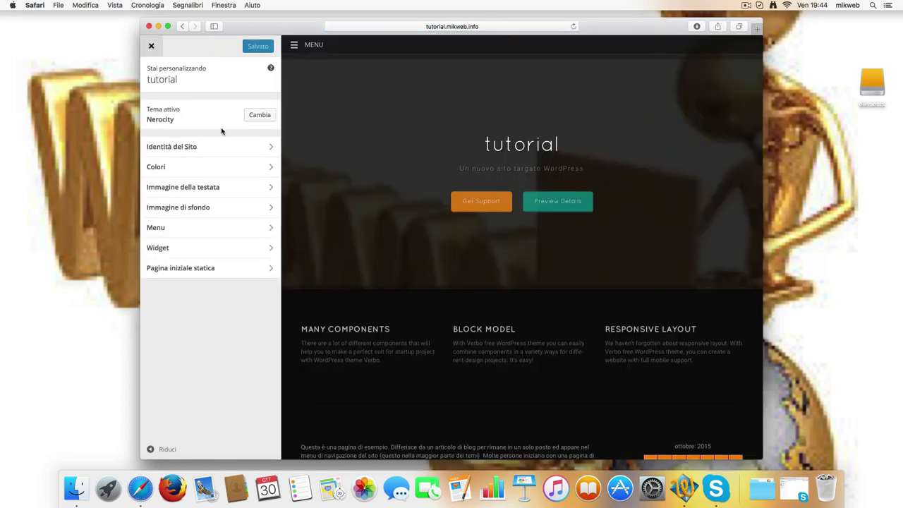
click(231, 149)
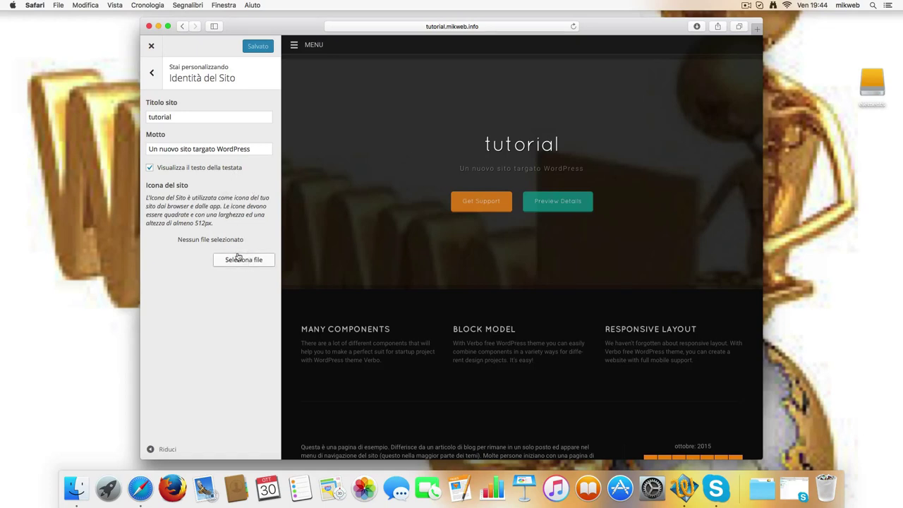
click(151, 76)
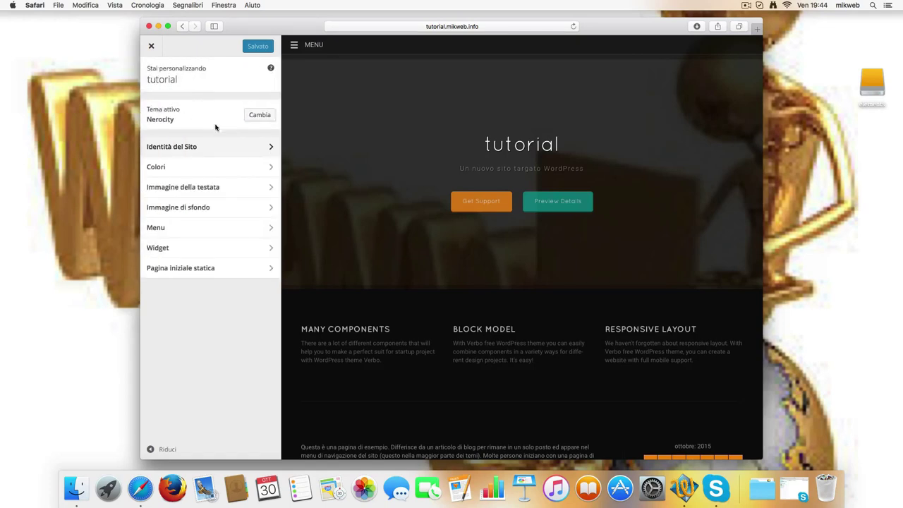
- Set the background colour (Colore dello sfondo) to #cecece in the Colori settings
click(253, 168)
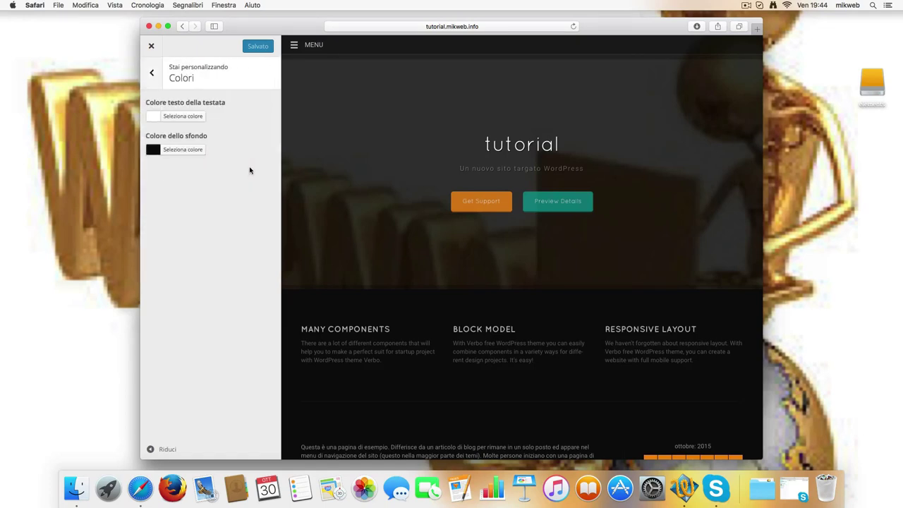
click(157, 150)
mouse_move(212, 190)
mouse_down()
mouse_move(180, 178)
mouse_move(178, 201)
mouse_move(211, 228)
mouse_move(217, 183)
mouse_up()
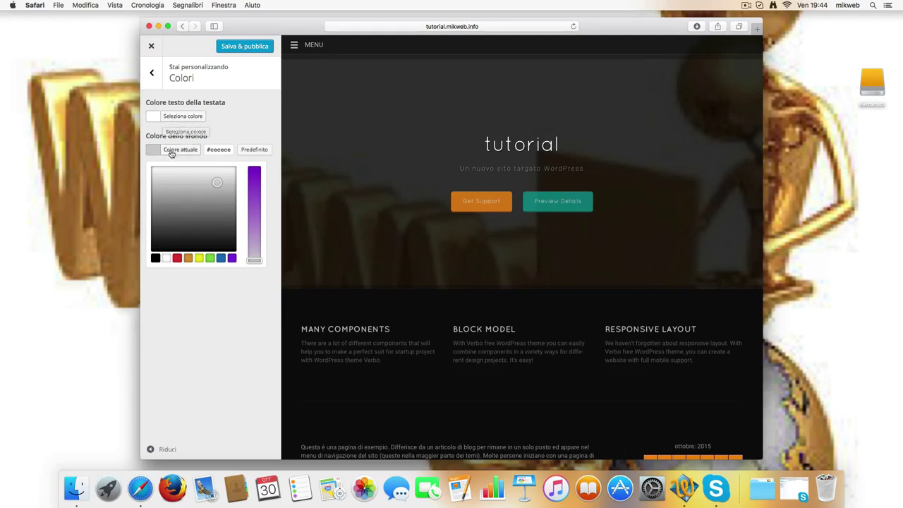
- Publish the colour change and choose images.jpg from the media library as the site's background image (Immagine di sfondo)
click(238, 48)
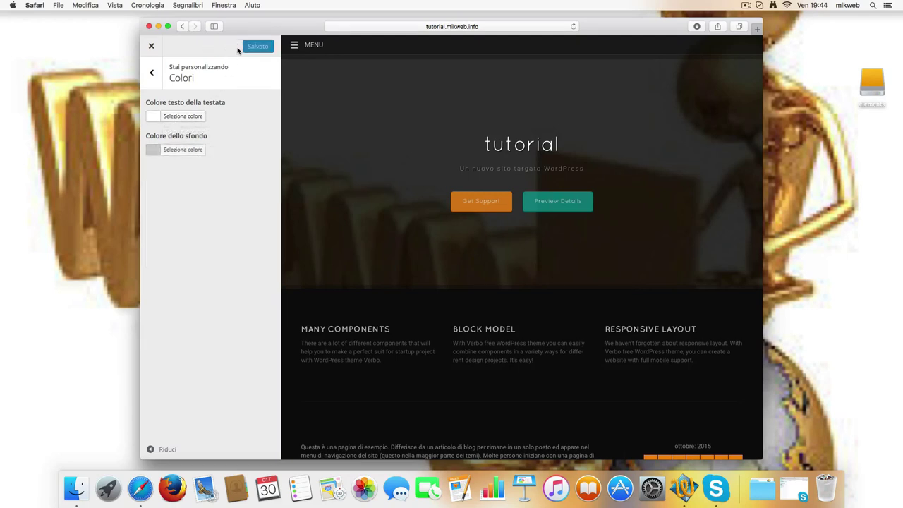
click(153, 76)
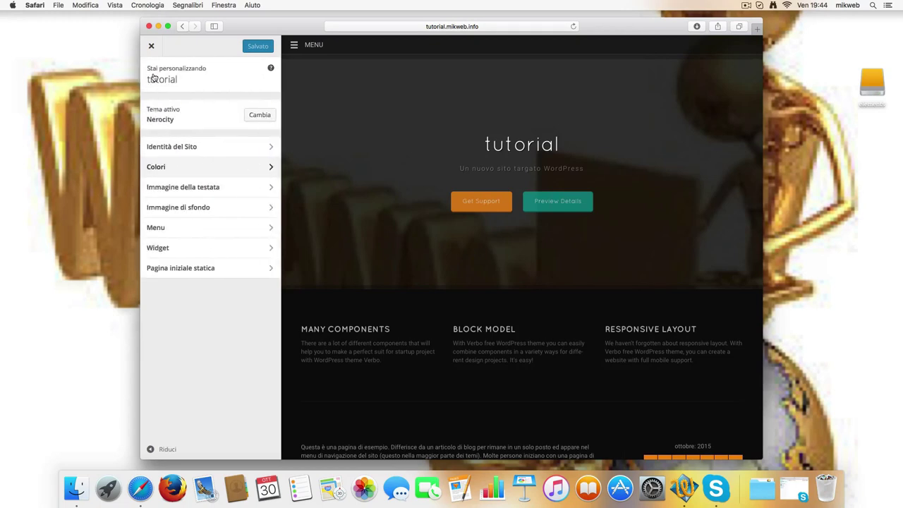
click(225, 207)
click(233, 144)
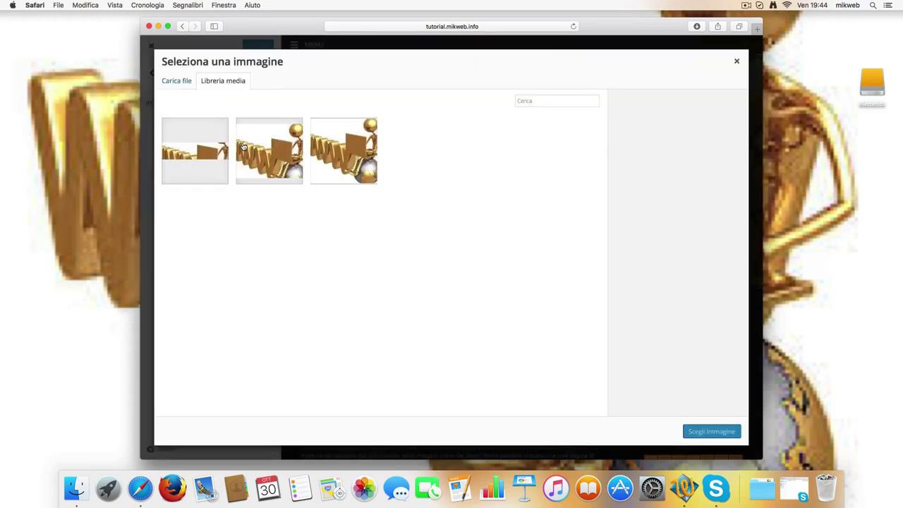
click(339, 163)
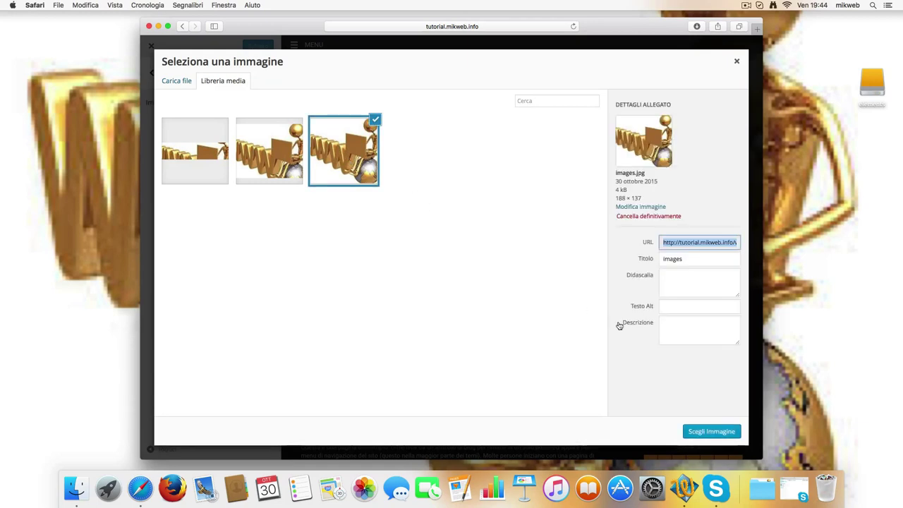
click(702, 431)
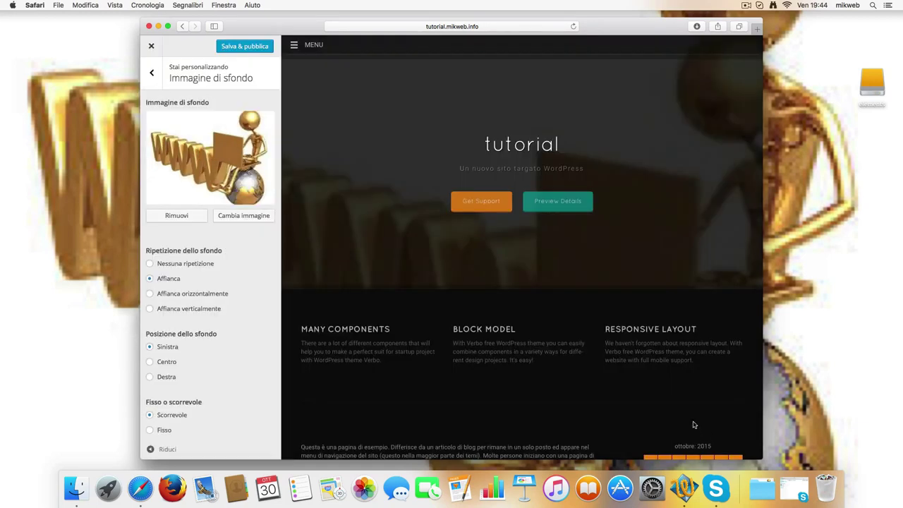
- Set the background repetition to Nessuna ripetizione, publish the change and leave the Immagine di sfondo settings
scroll(275, 302, down, 2)
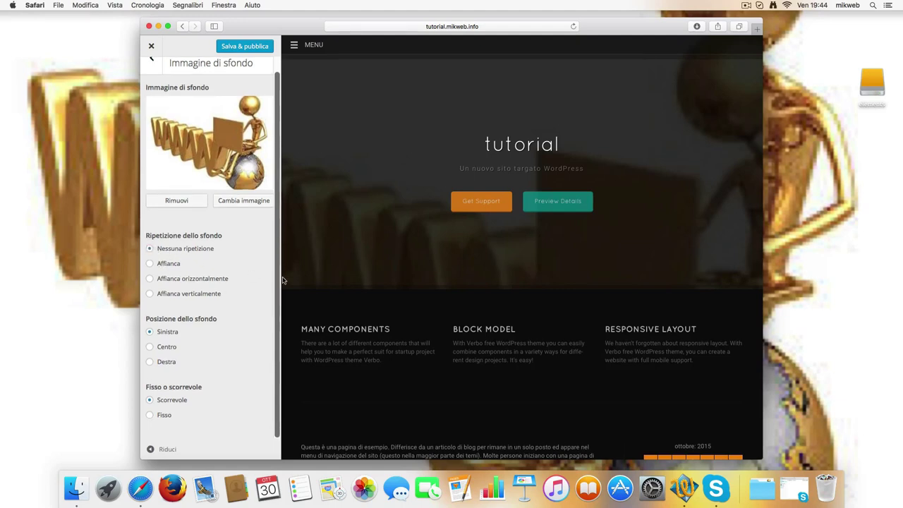
scroll(264, 310, up, 2)
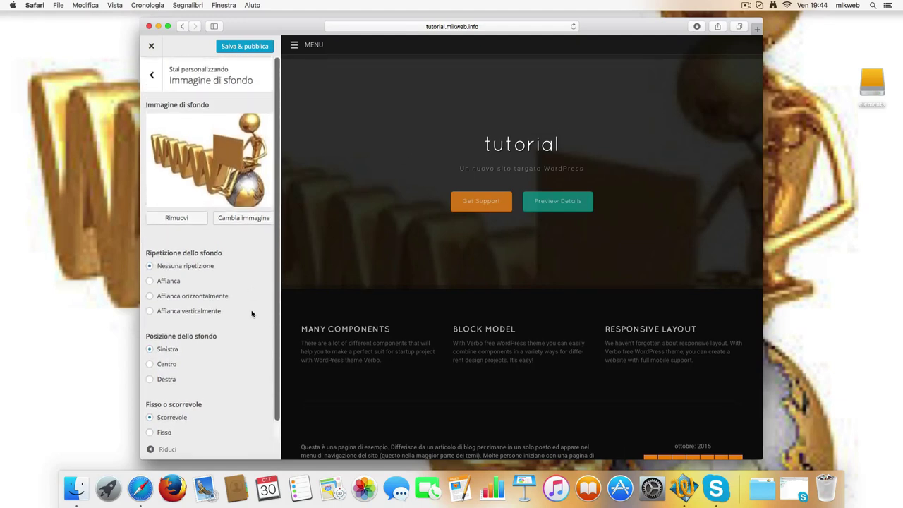
scroll(206, 127, down, 1)
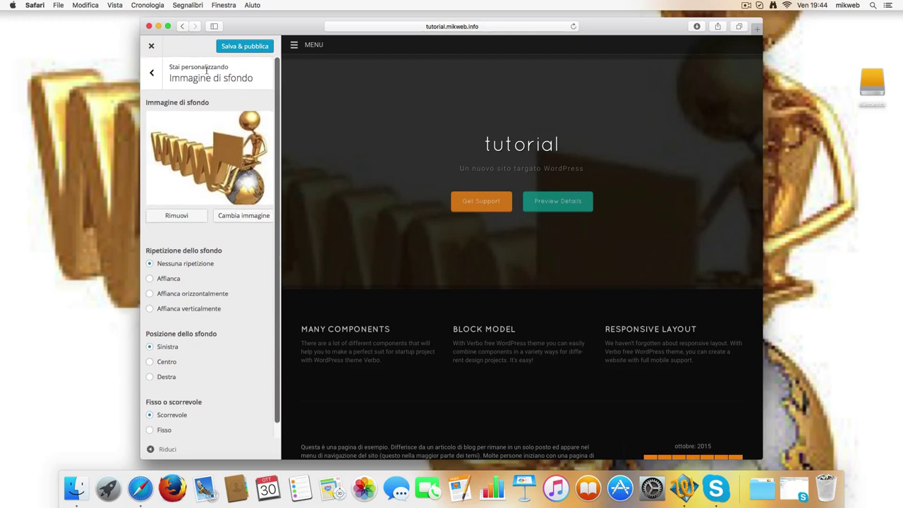
click(241, 48)
click(154, 73)
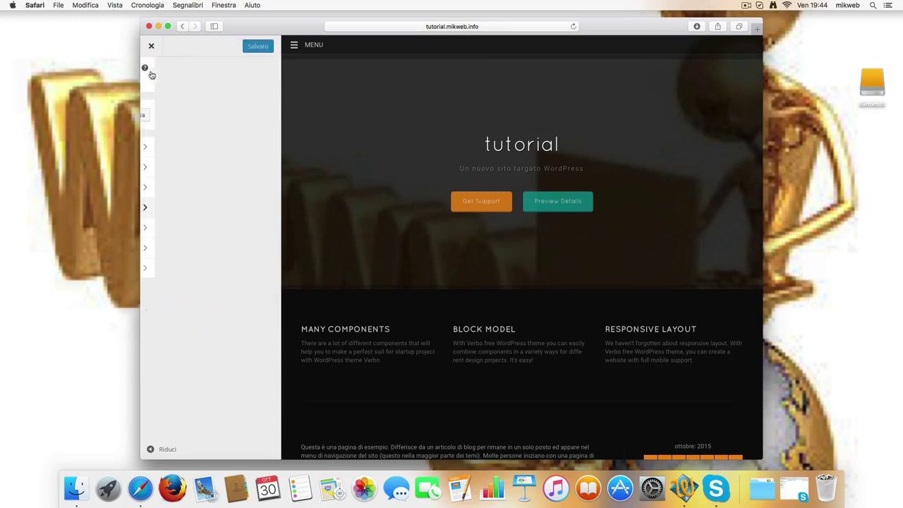
- Look at the Menu settings, check the slide-out menu in the preview and open "nuovo menu" to examine its items
click(229, 228)
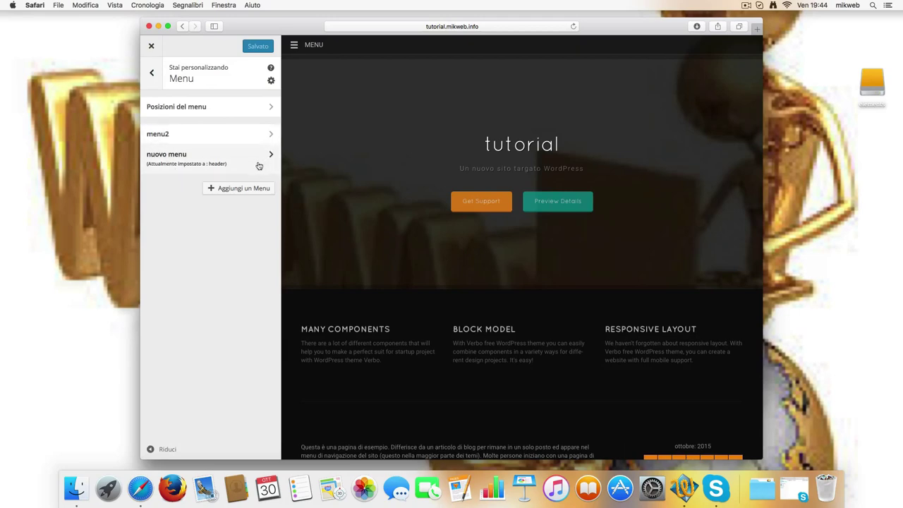
click(314, 45)
click(314, 45)
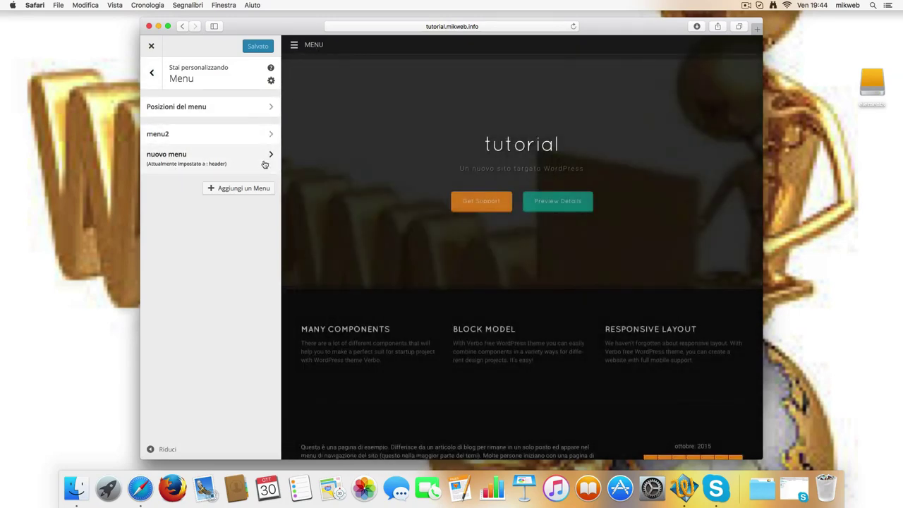
click(269, 161)
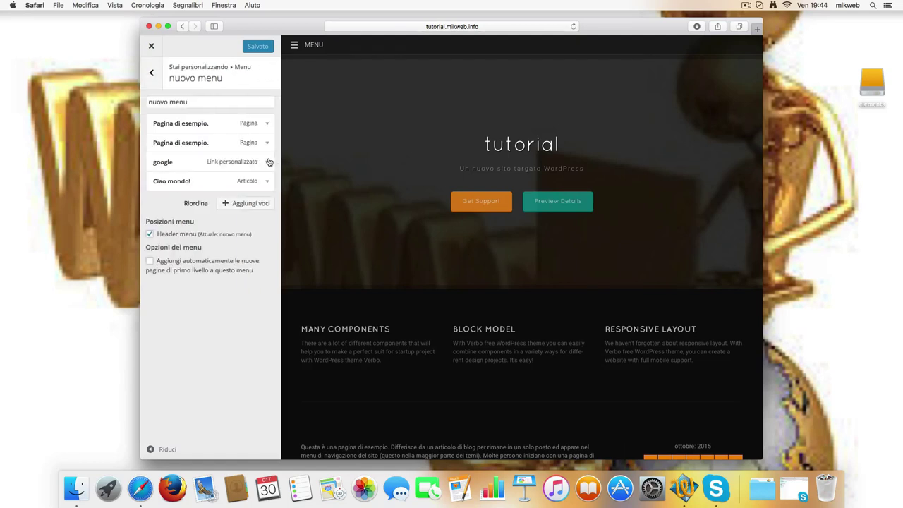